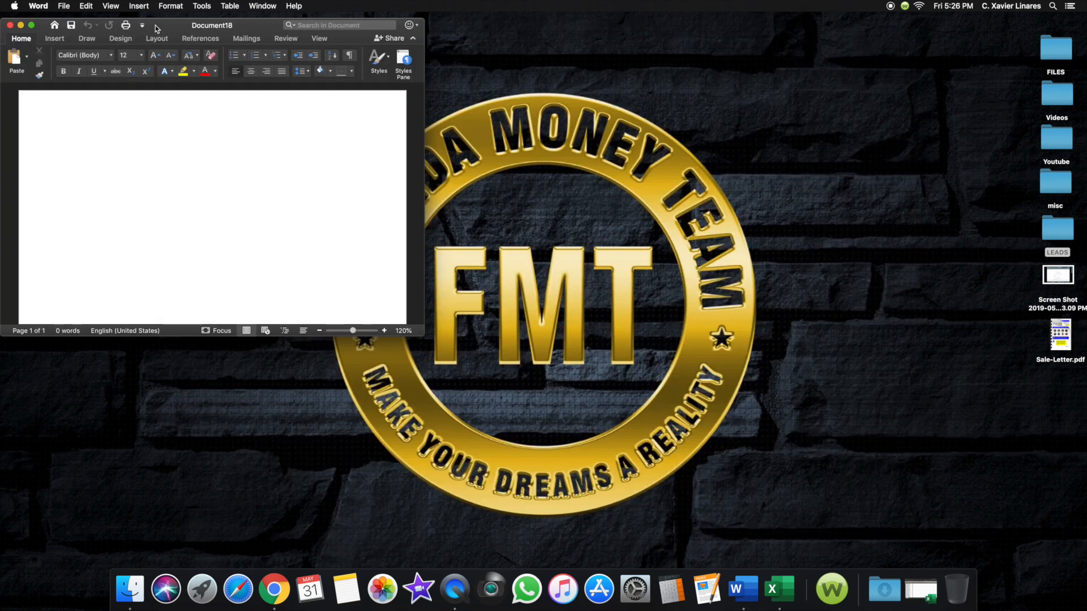
Set up a labels mail merge using the Office Depot Inkjet Address 612-221 label for laser and ink jet printers
drag(157, 29, 492, 156)
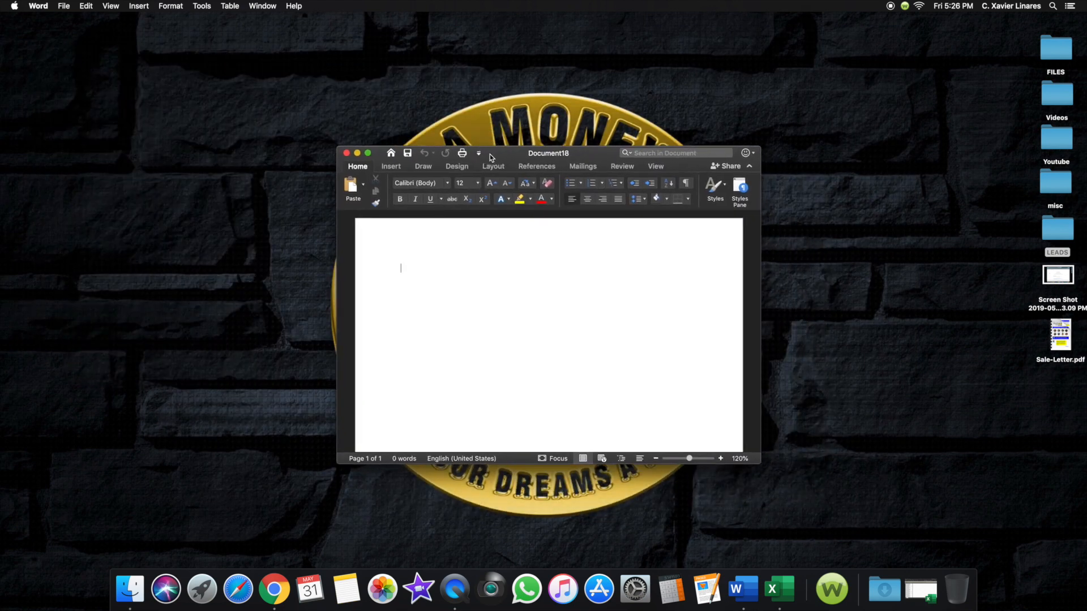
click(583, 166)
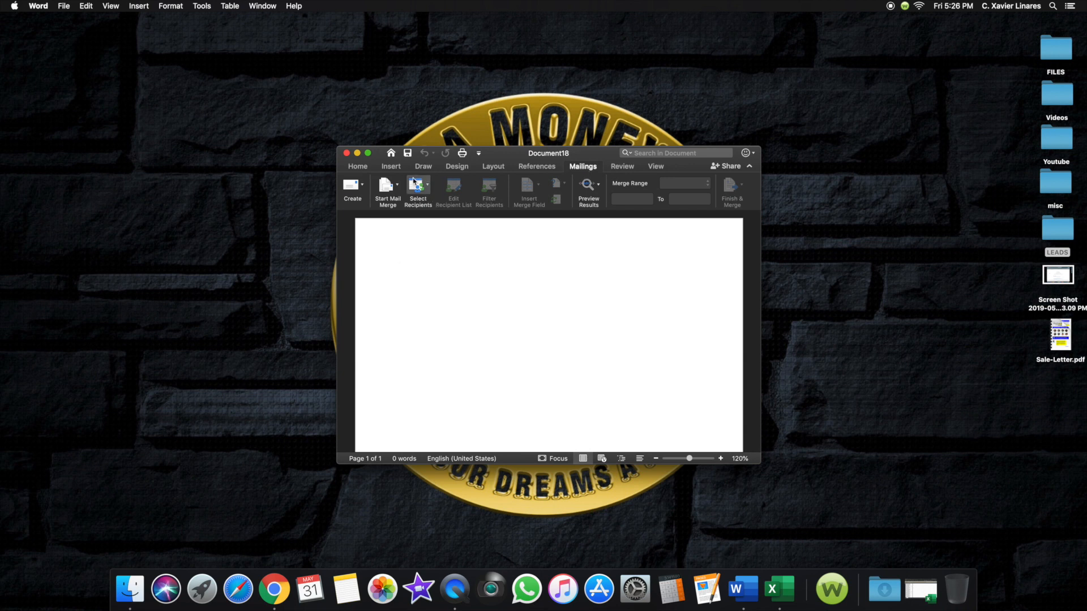
click(398, 187)
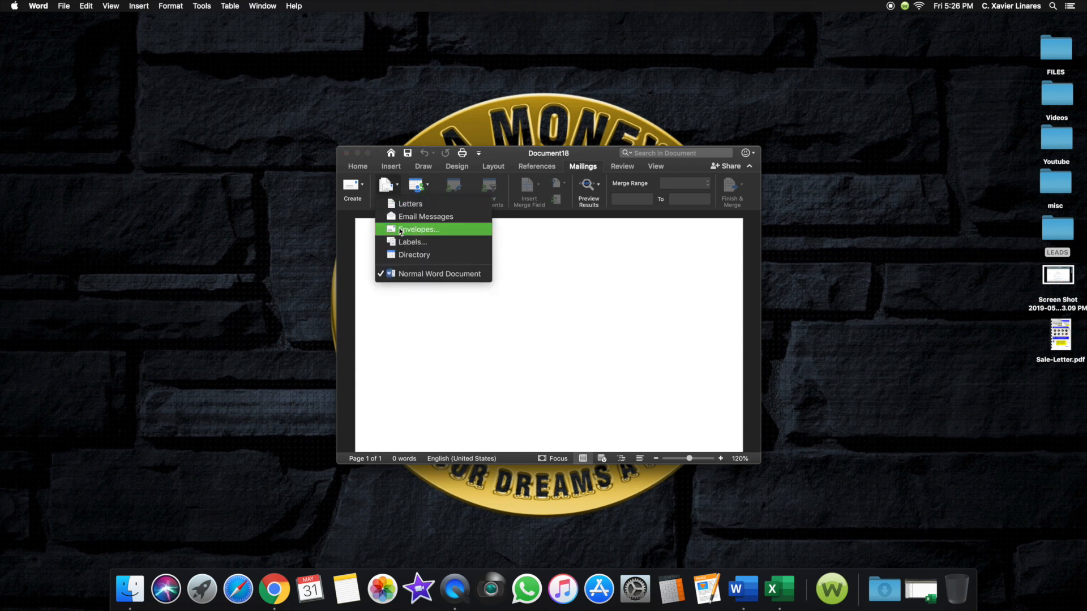
click(405, 243)
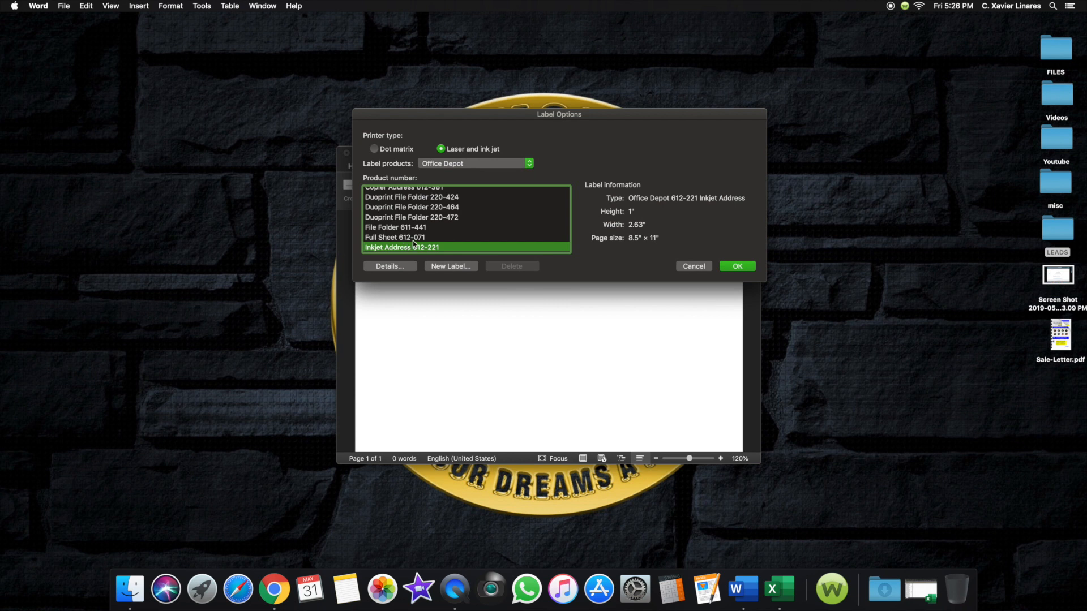
click(530, 164)
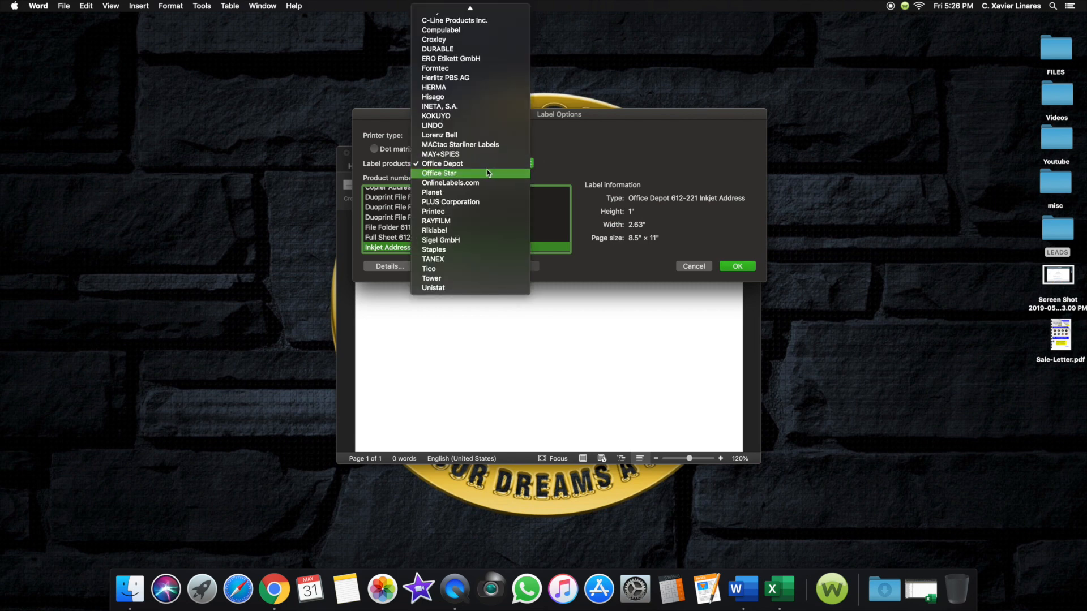
scroll(485, 168, up, 5)
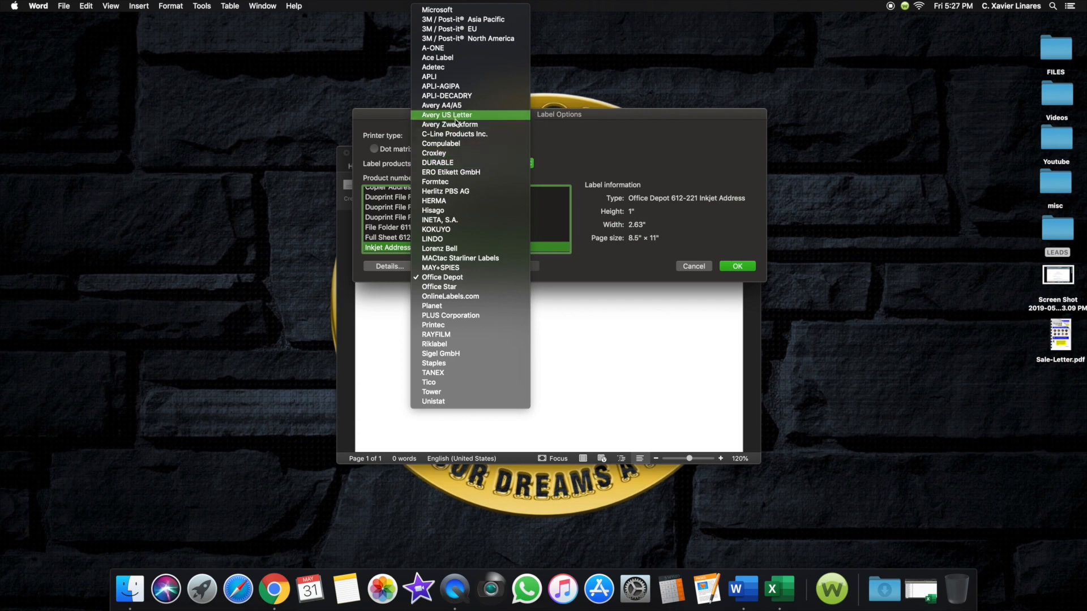
click(573, 152)
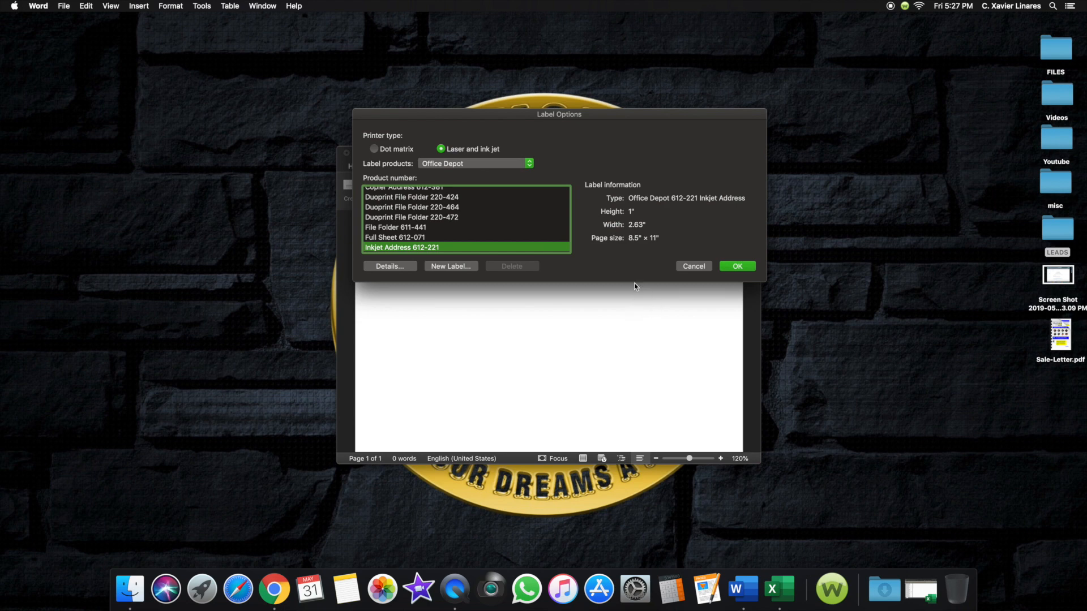
click(732, 265)
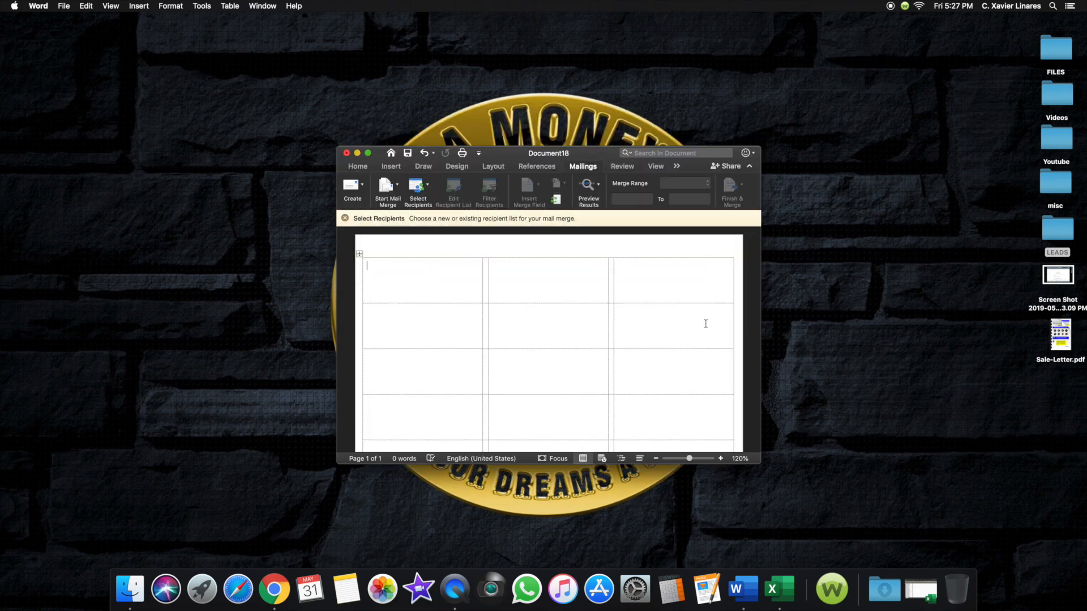
Use notag.csv from the LEADS folder on the Desktop as the existing recipient list, keeping the Mac OS (Default) text encoding
scroll(671, 320, down, 1)
scroll(671, 320, down, 2)
scroll(671, 321, up, 3)
click(424, 191)
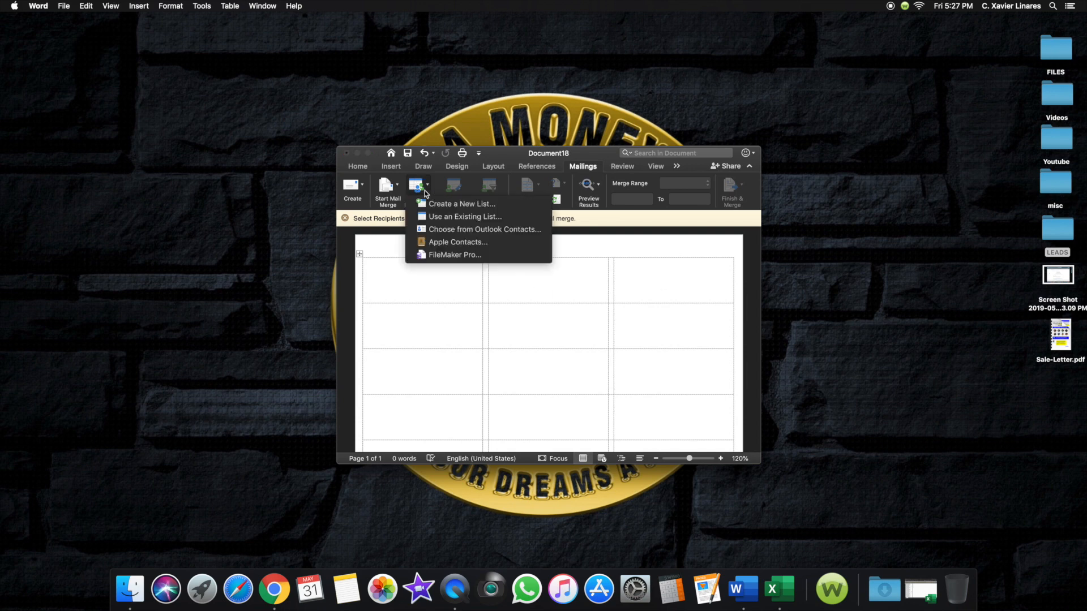
click(447, 215)
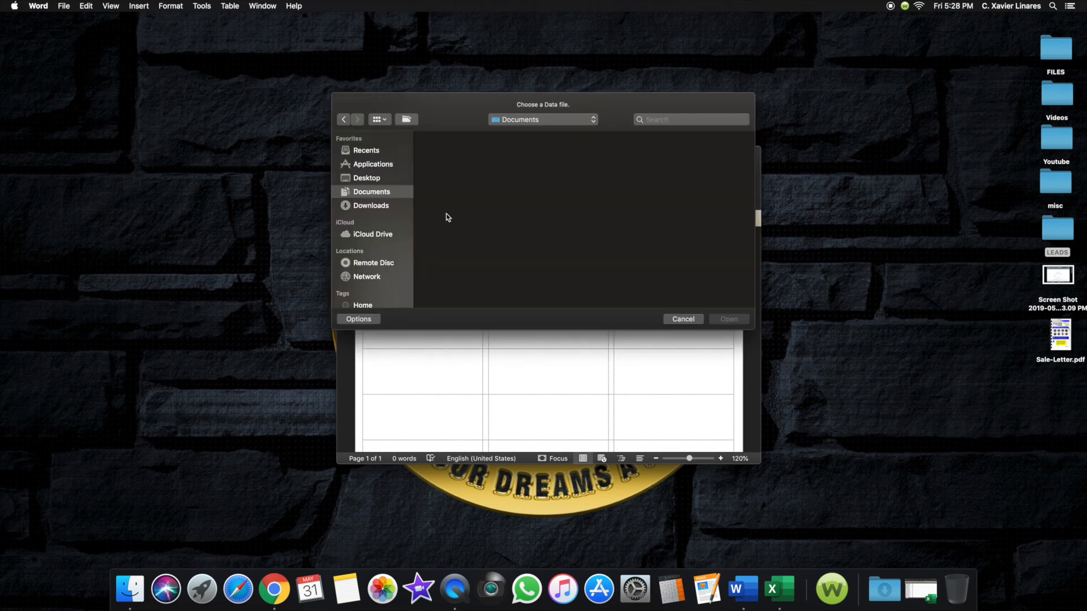
click(385, 181)
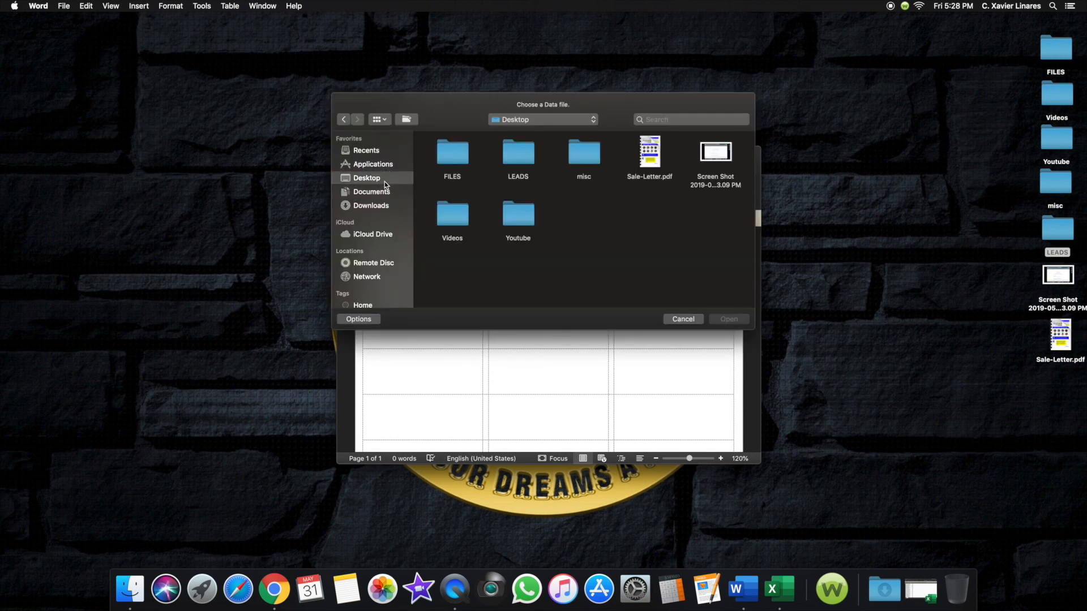
double_click(513, 162)
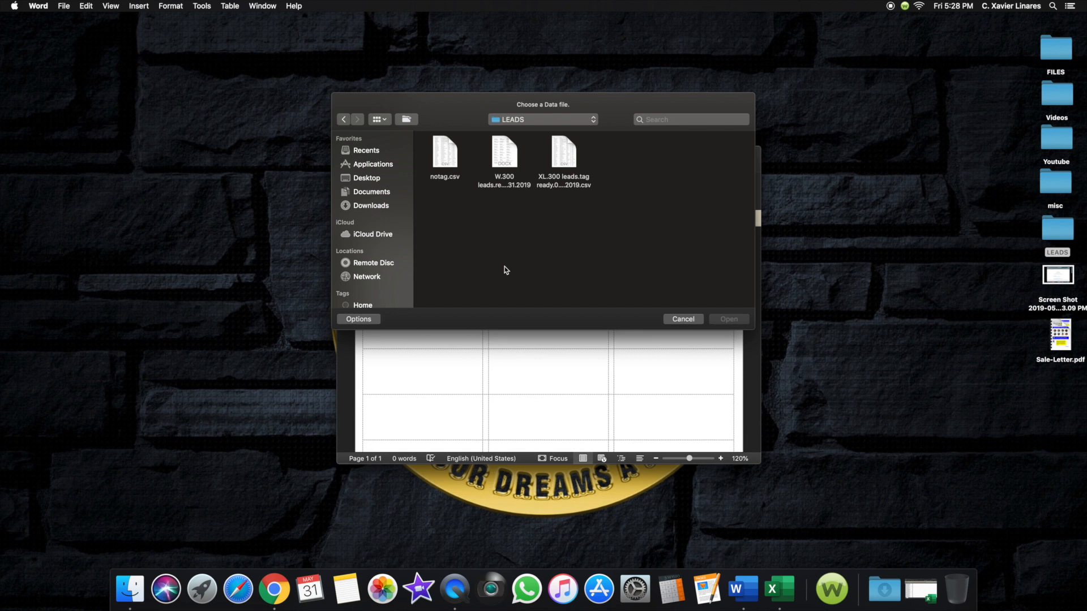
click(443, 153)
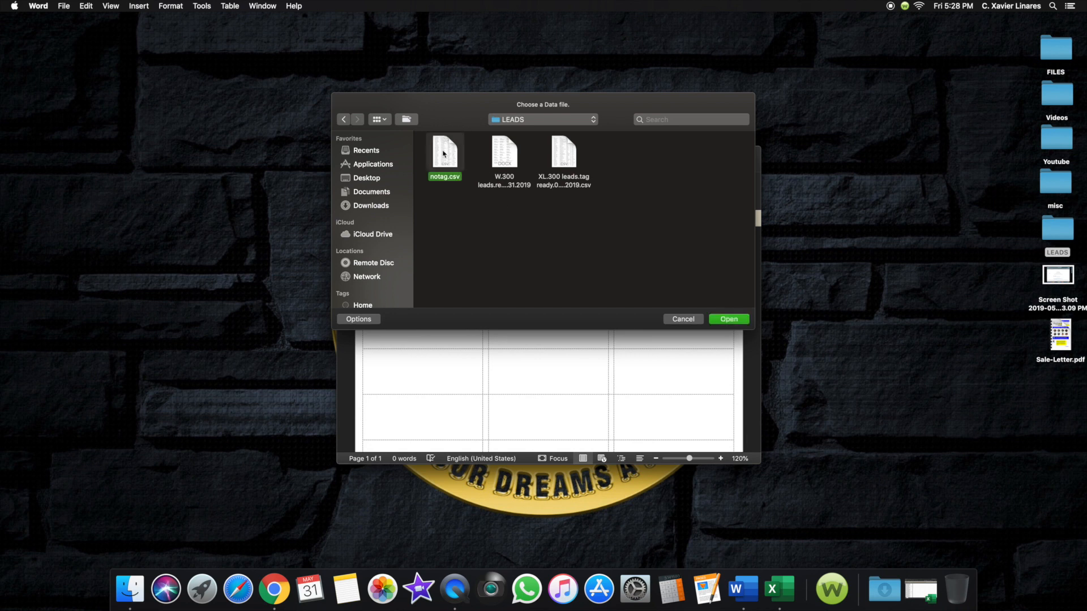
click(743, 321)
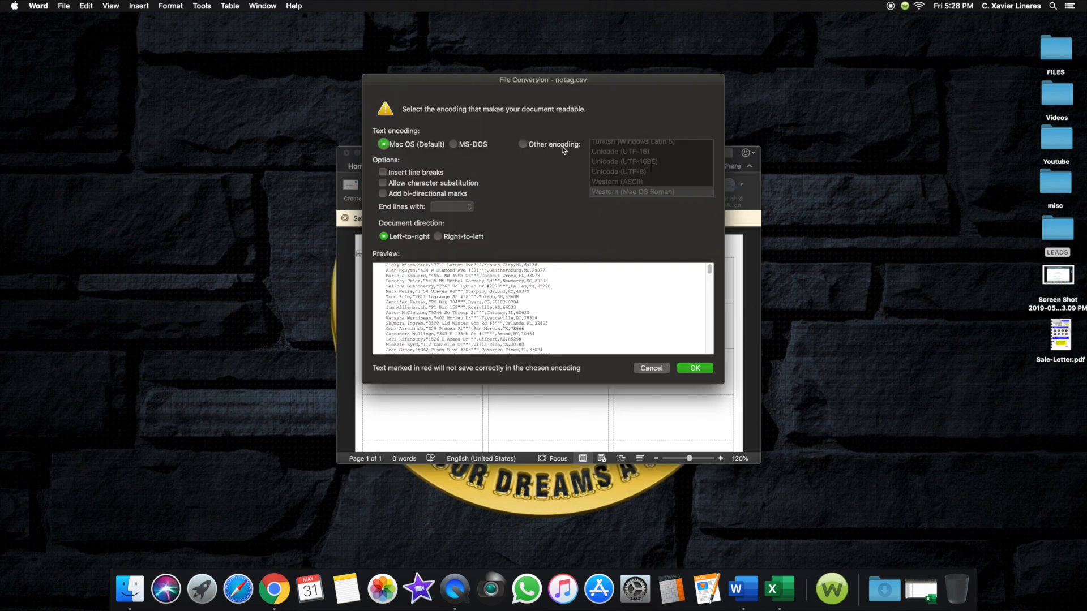
click(692, 369)
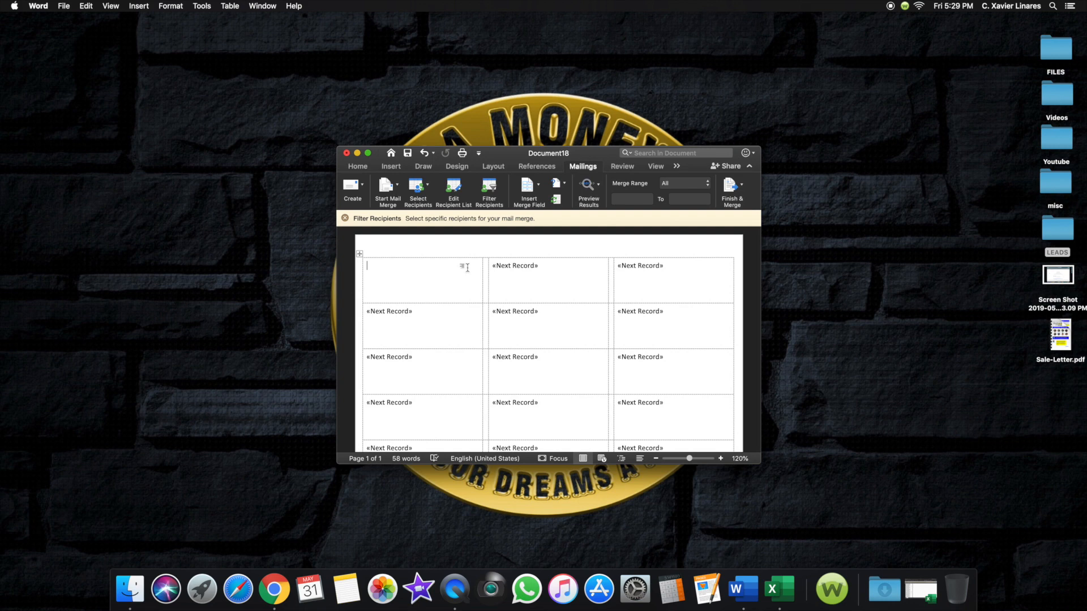
Review the merge field names offered by the recipient list and look into the desktop's LEADS folder
click(535, 195)
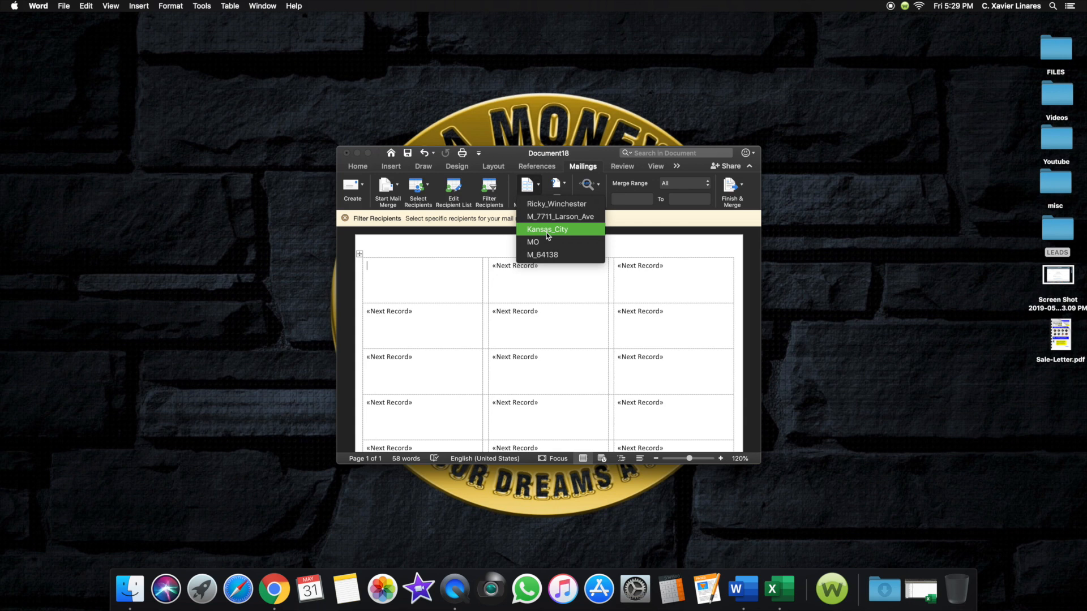
click(811, 296)
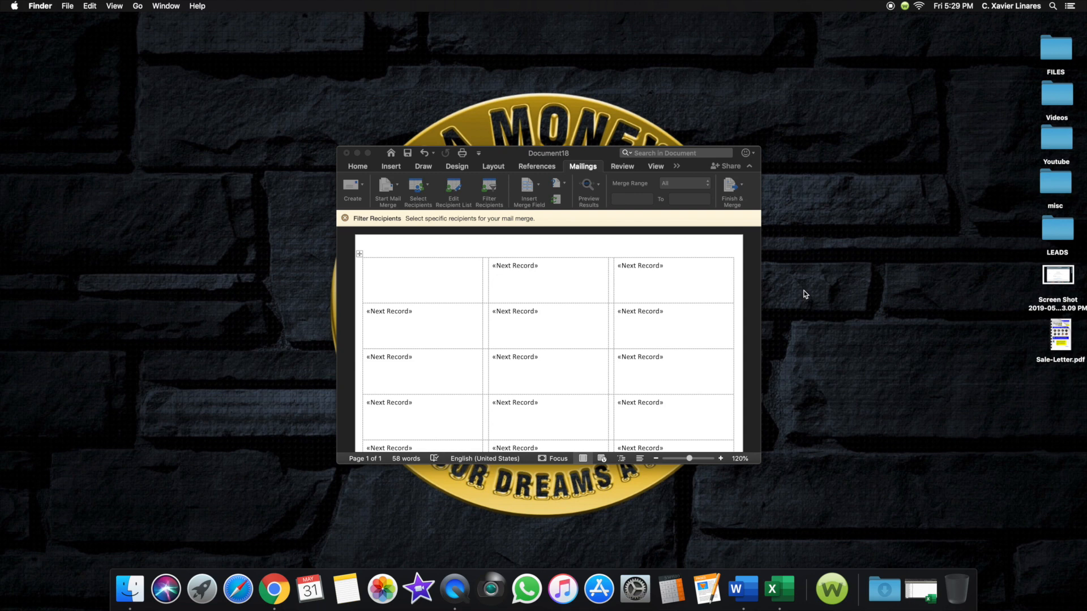
double_click(1046, 229)
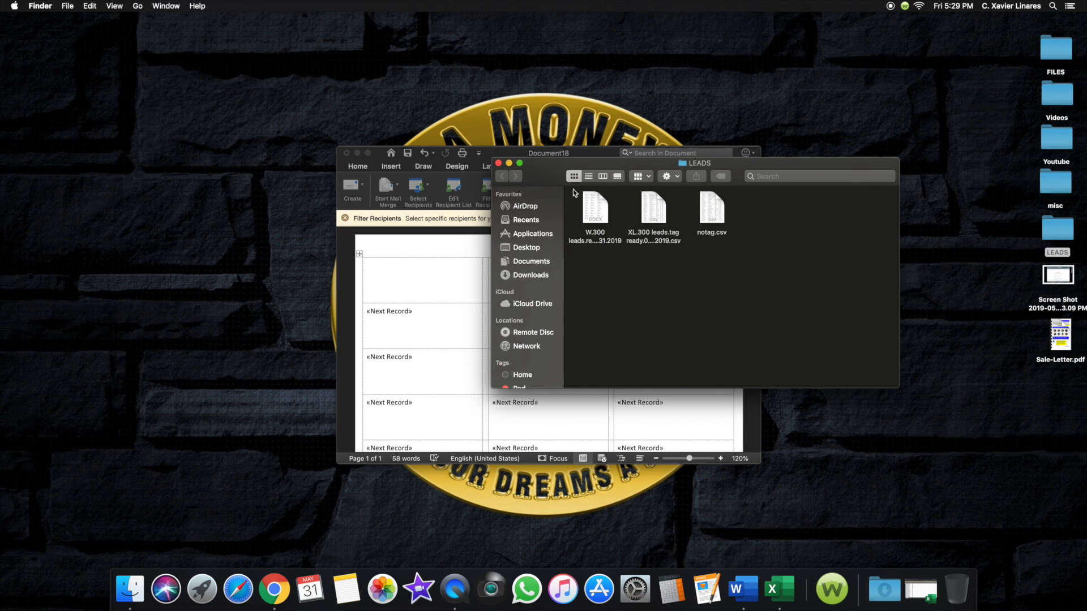
click(498, 163)
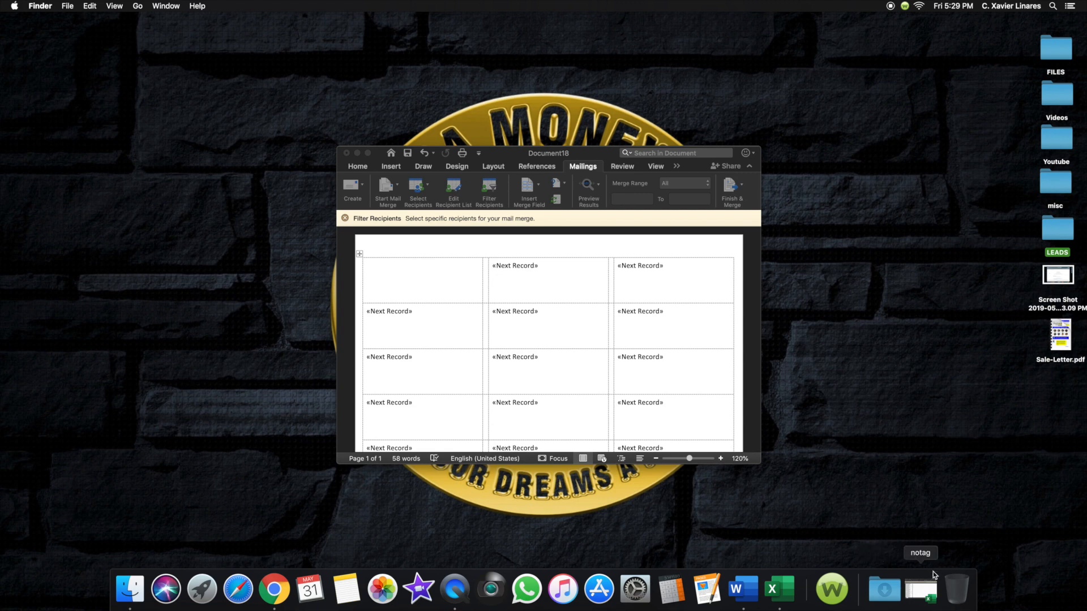
Switch to the notag workbook in Excel and insert a blank row above the first record
click(780, 588)
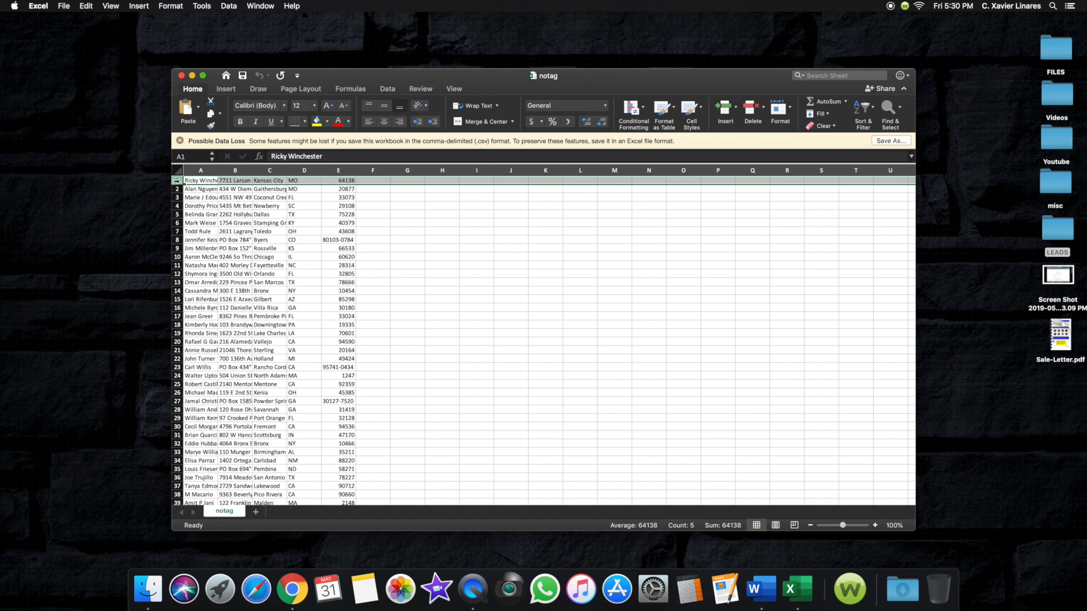
right_click(176, 181)
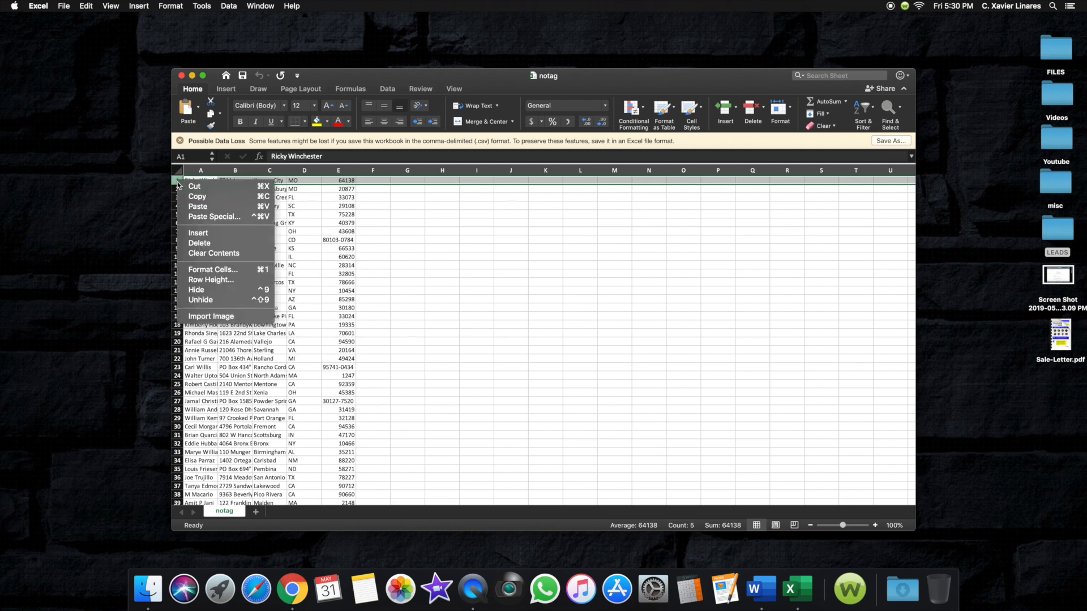
click(194, 233)
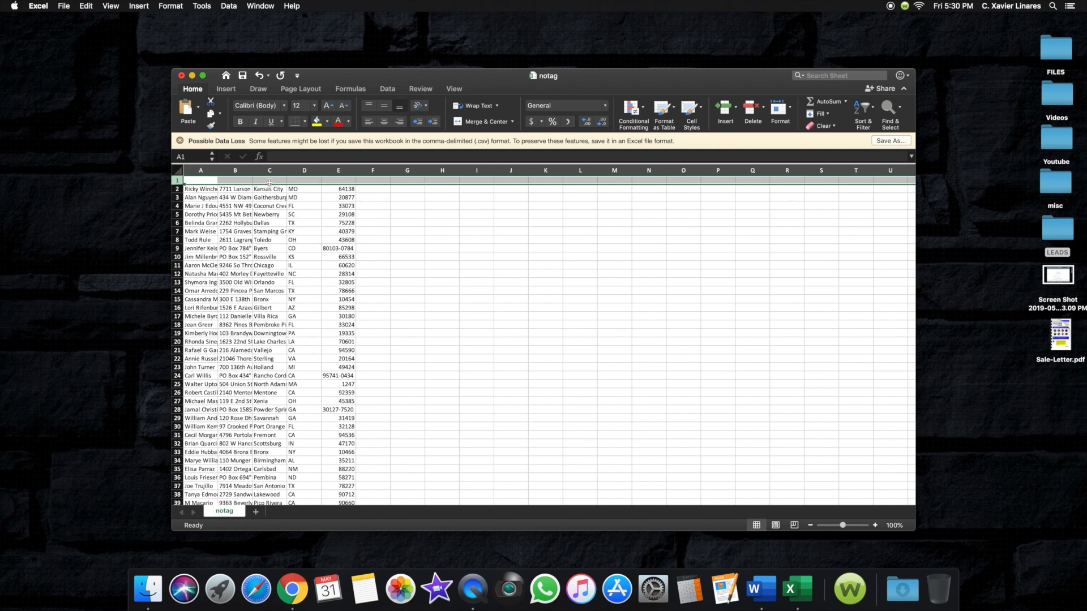
Enter the column headings Name, Address, City, State and Zip Code in cells A1 to E1
click(202, 182)
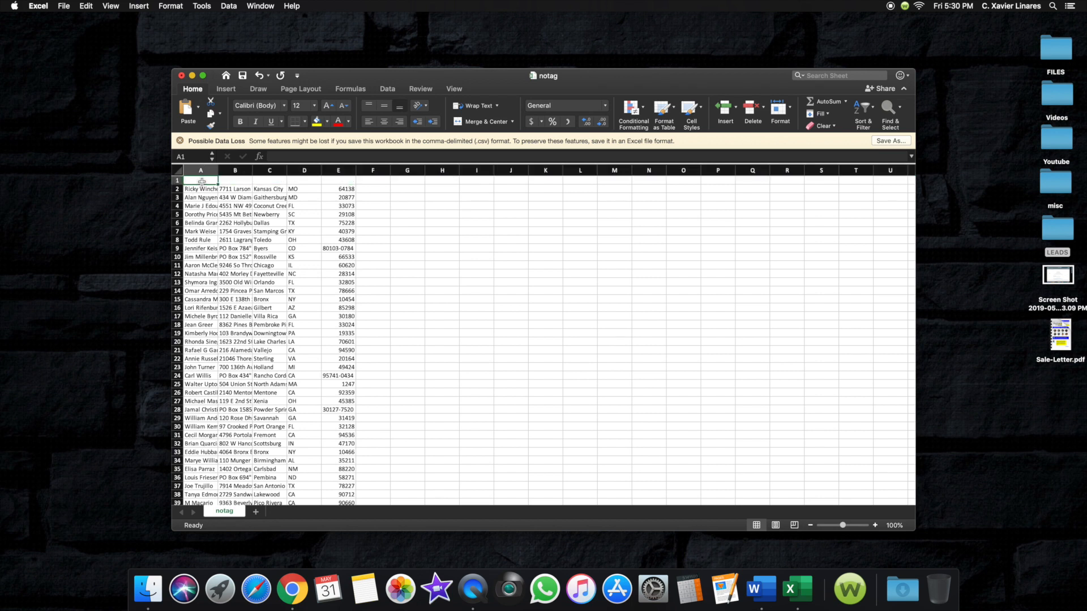
text(Name)
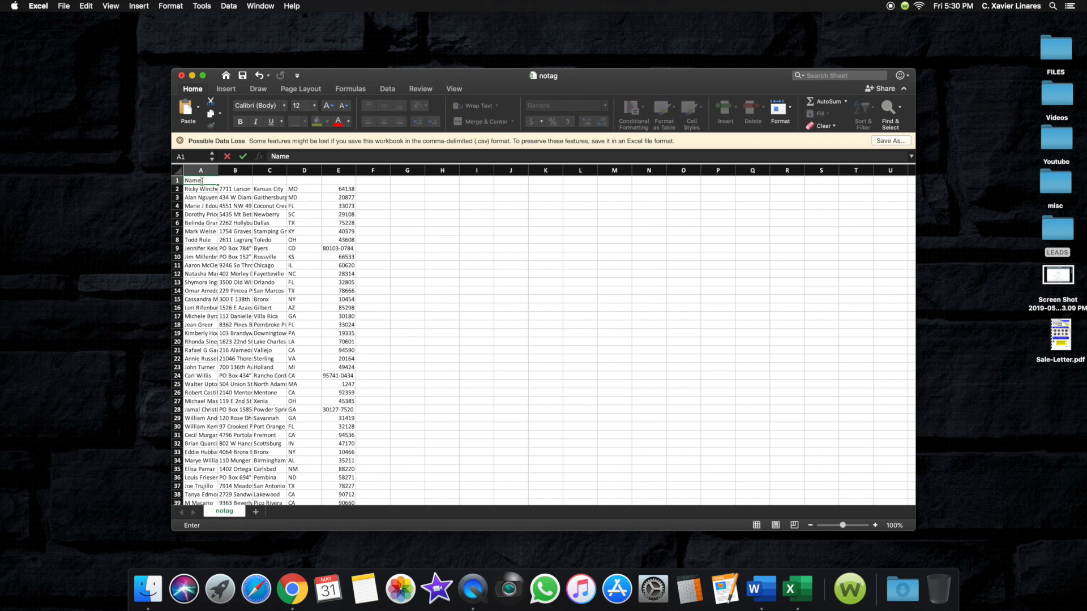
key(Tab)
text(Addr)
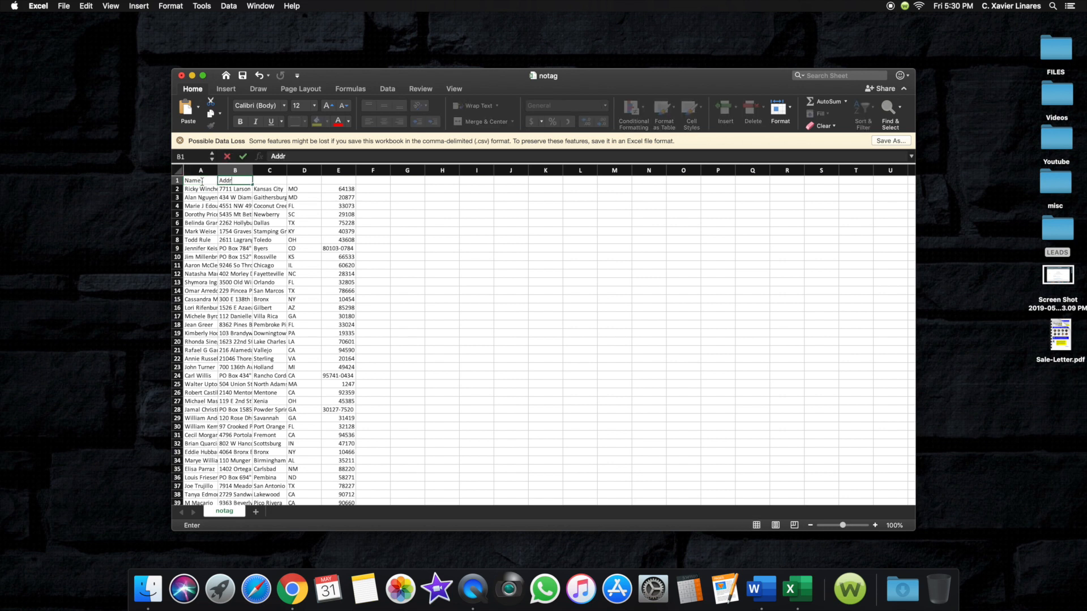
text(ess)
key(Tab)
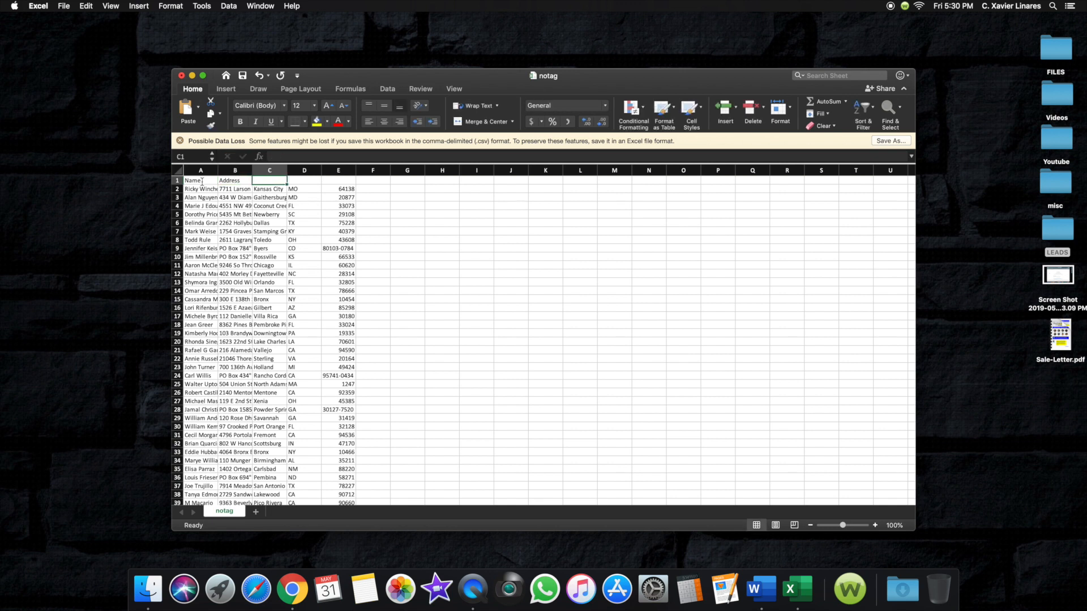
text(Ciry)
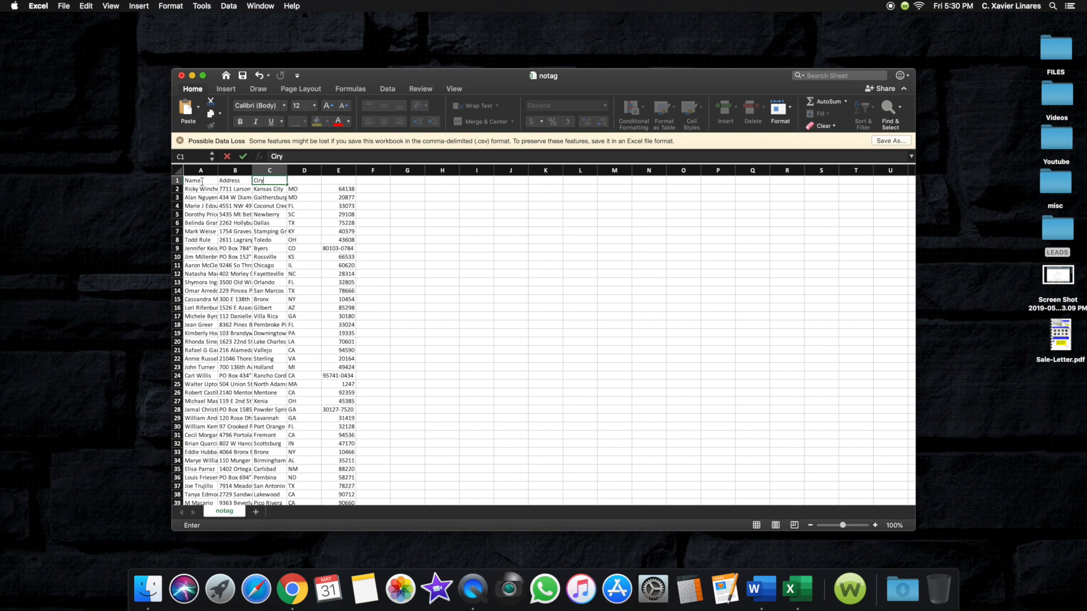
key(BackSpace)
text(ty)
key(Tab)
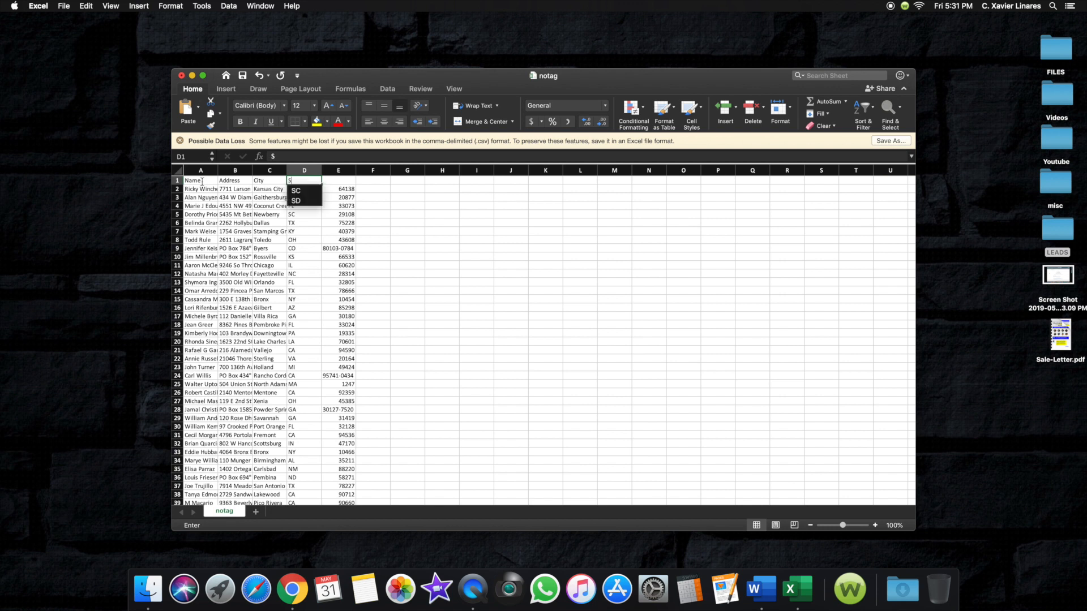
text(Sta)
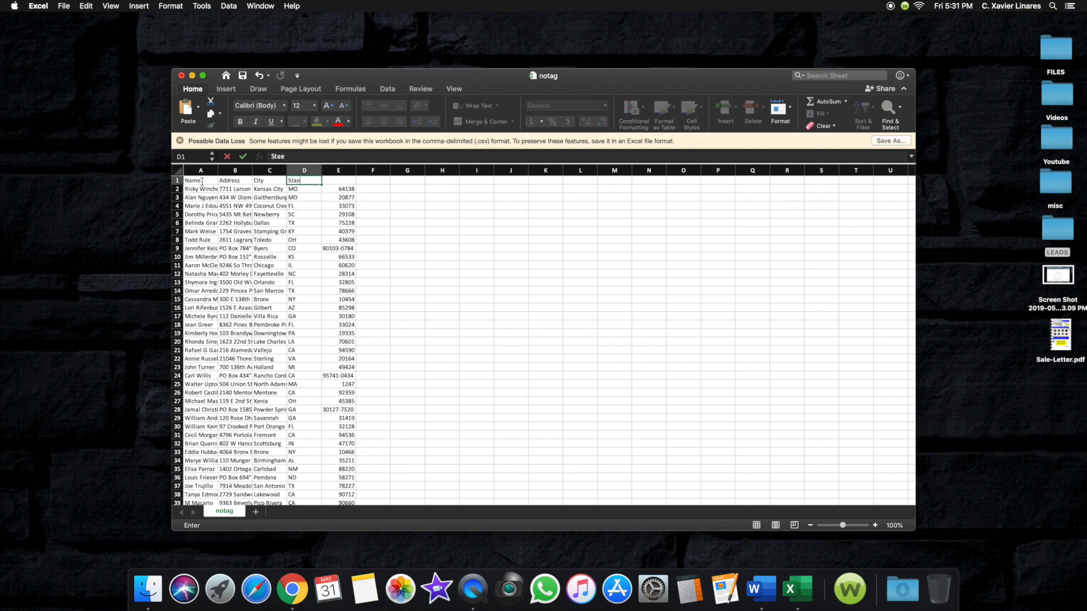
text(te)
key(Tab)
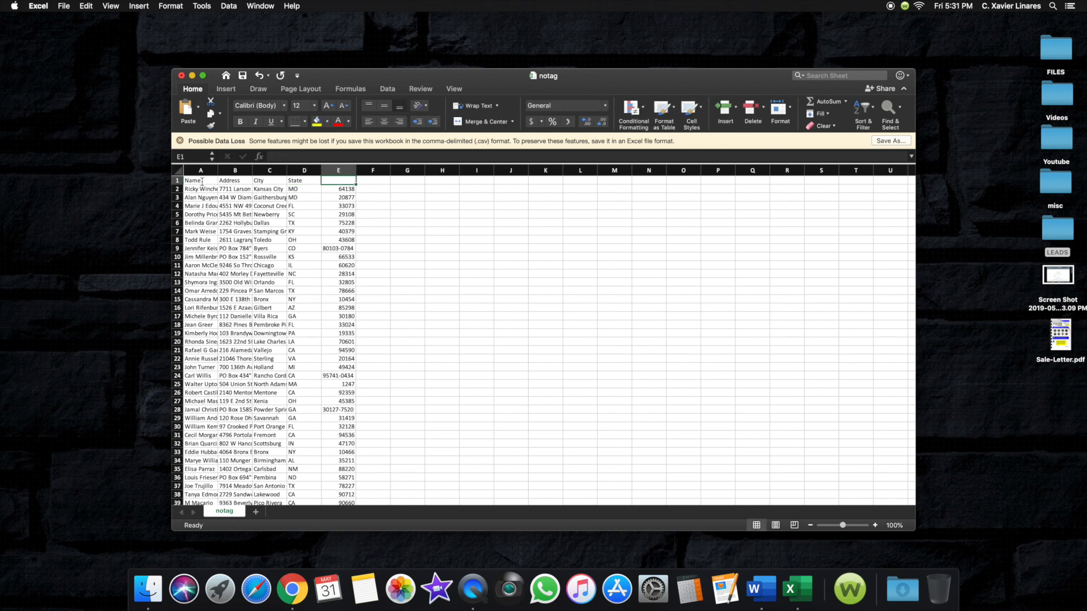
text(Zip)
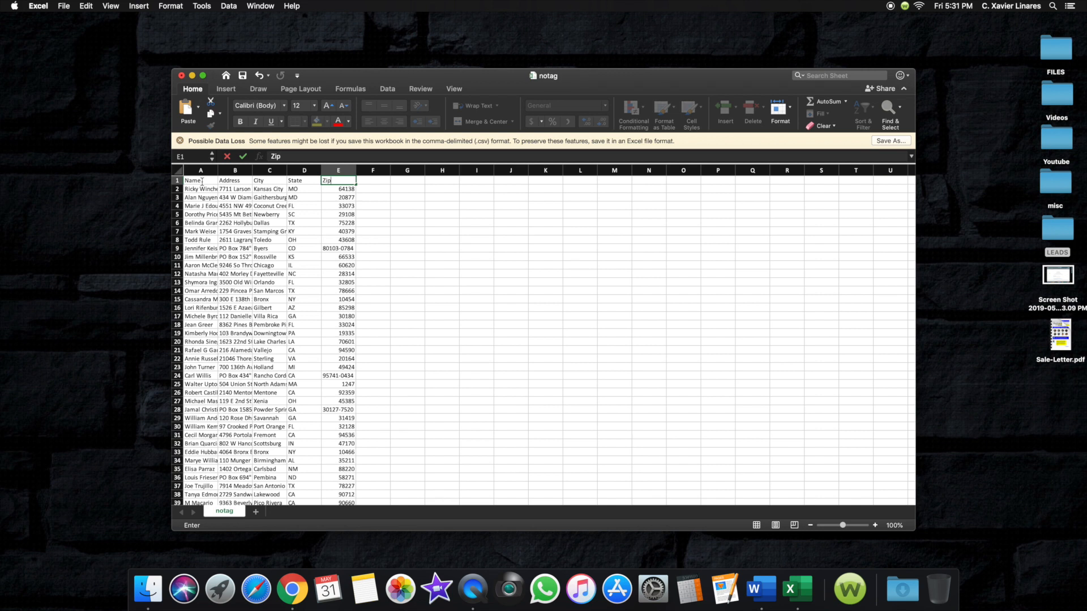
text( Code)
key(Tab)
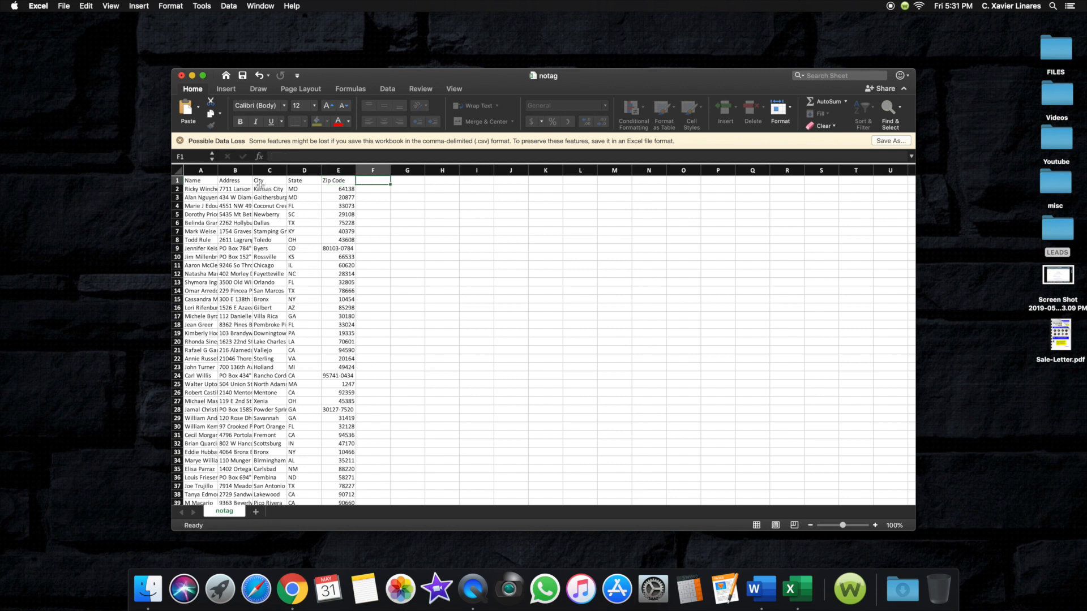
Save and close the notag workbook, returning to the label document in Word
click(243, 77)
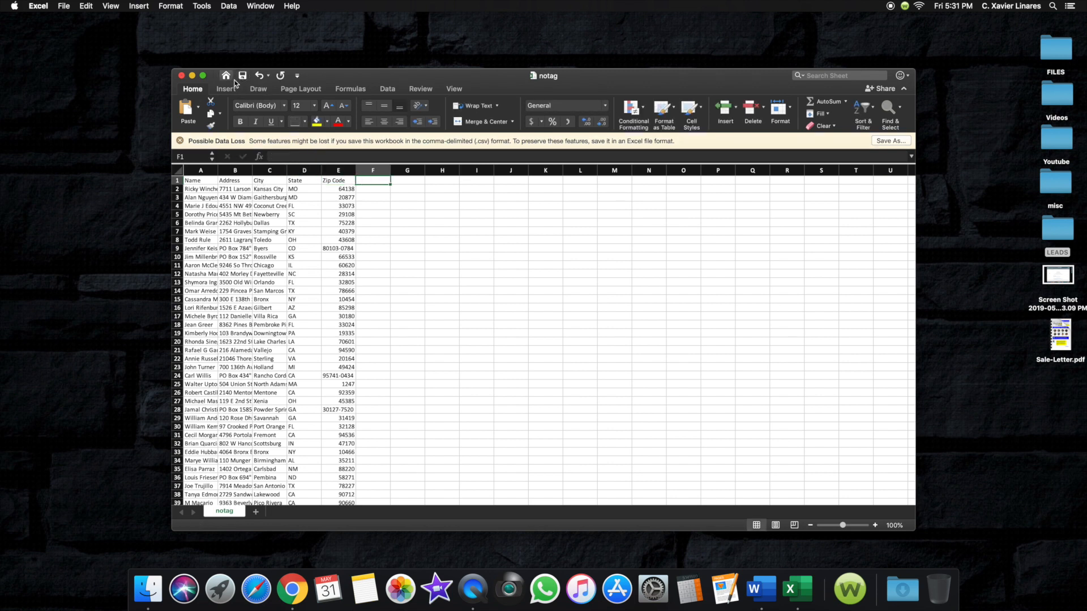
click(181, 76)
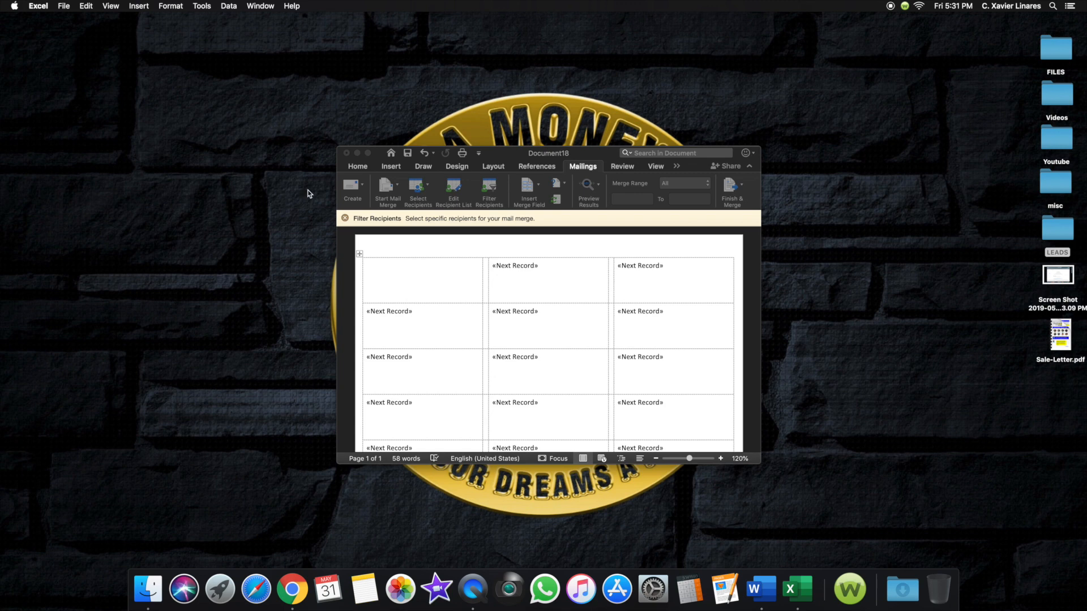
click(752, 266)
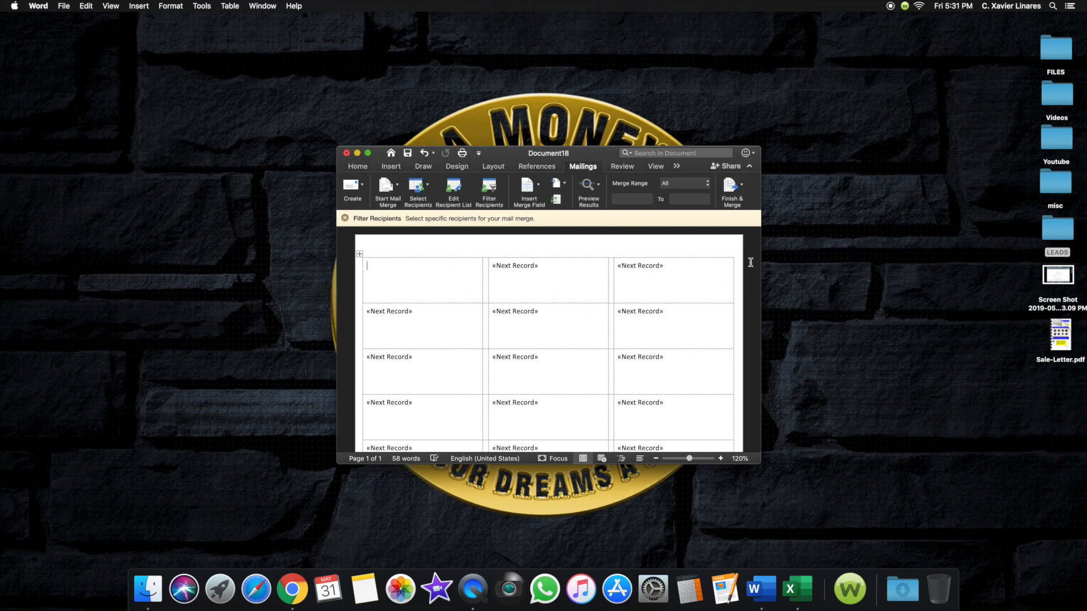
Use the existing list XL.300 leads.tag ready.05.31.2019.csv from the LEADS folder as recipients, with the default Mac OS text encoding
click(428, 192)
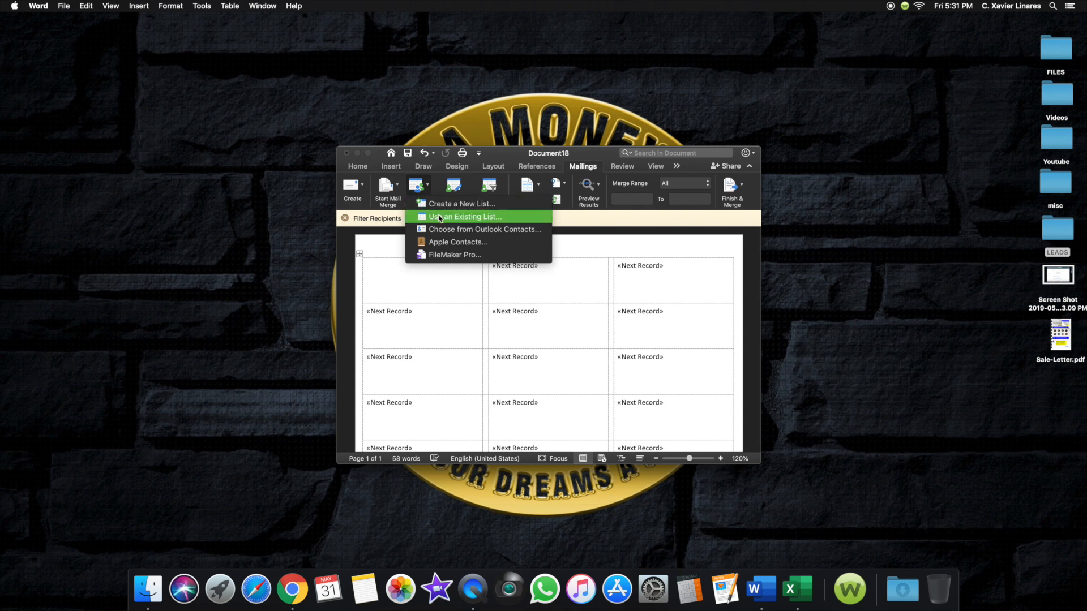
click(440, 218)
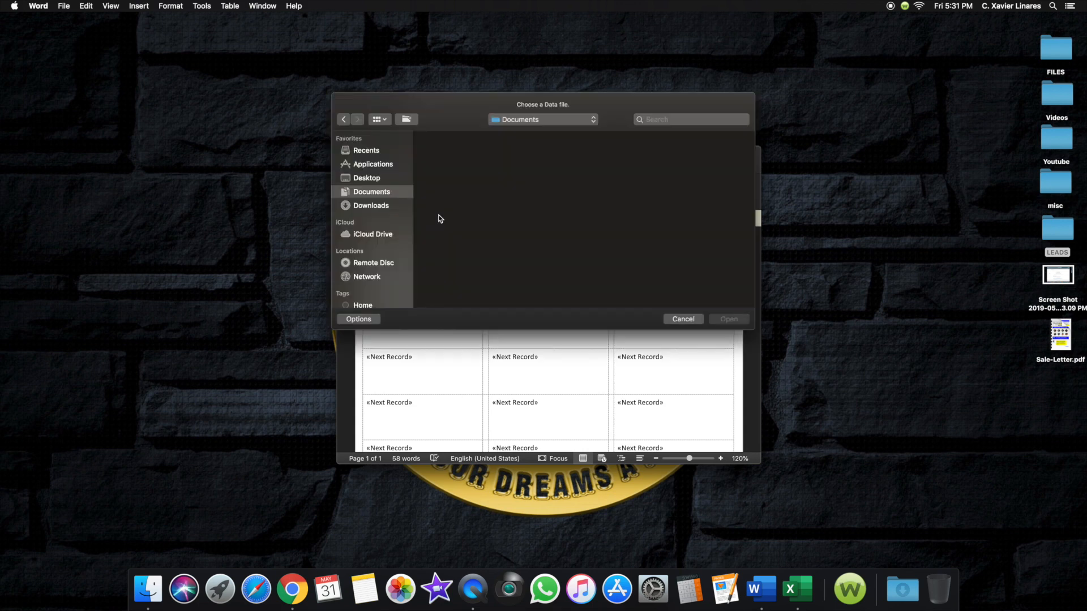
double_click(525, 164)
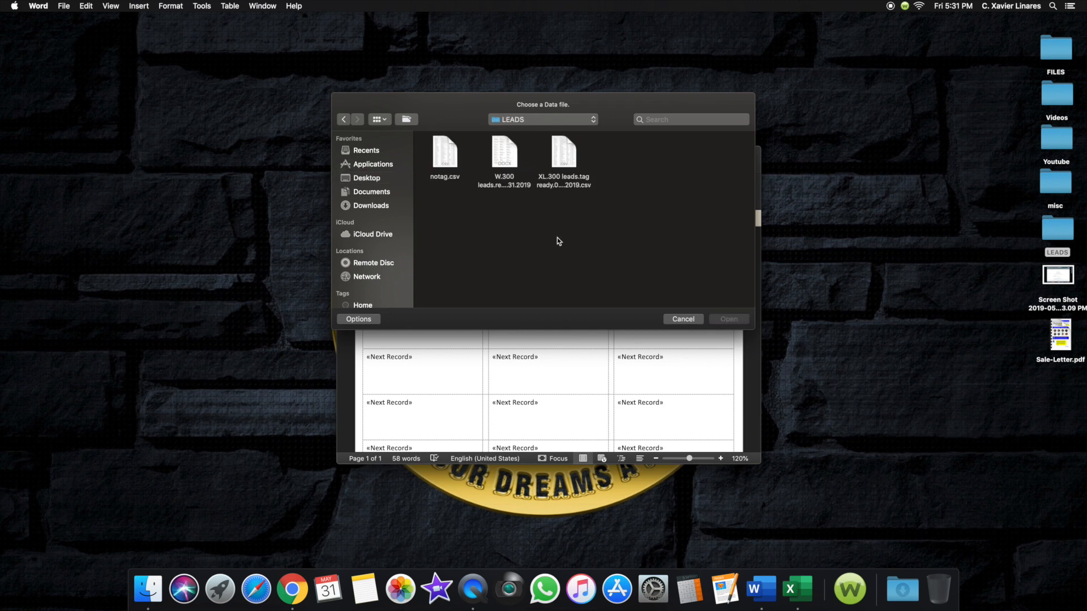
click(573, 158)
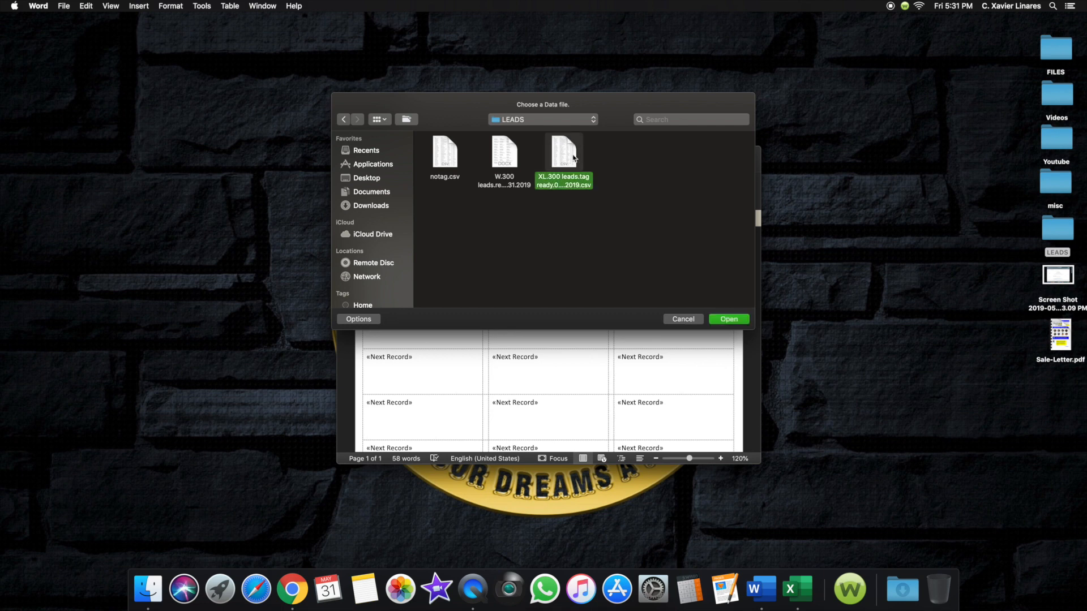
click(726, 319)
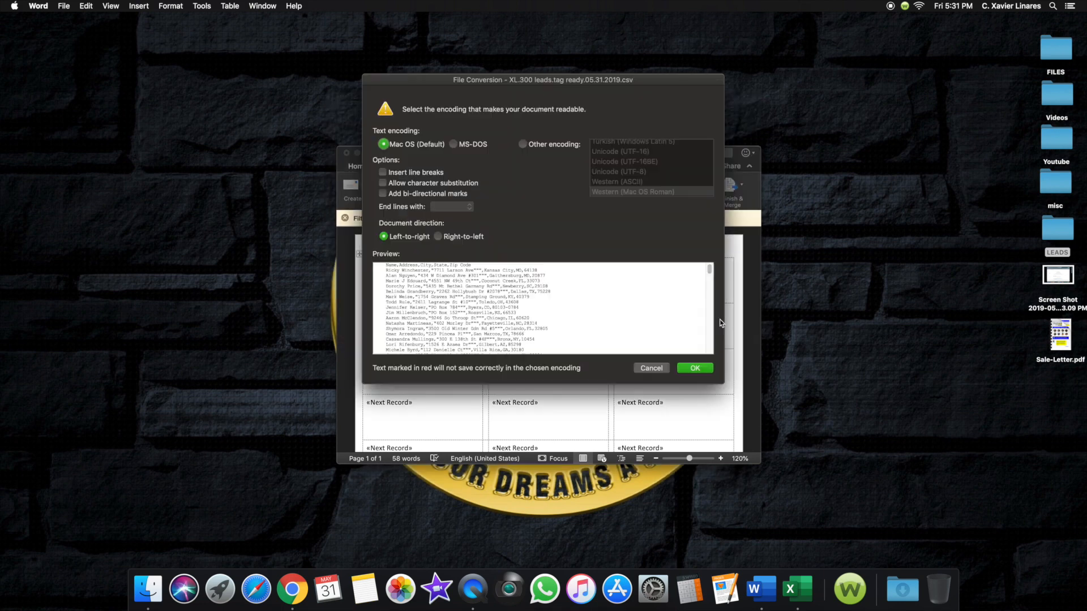
click(695, 368)
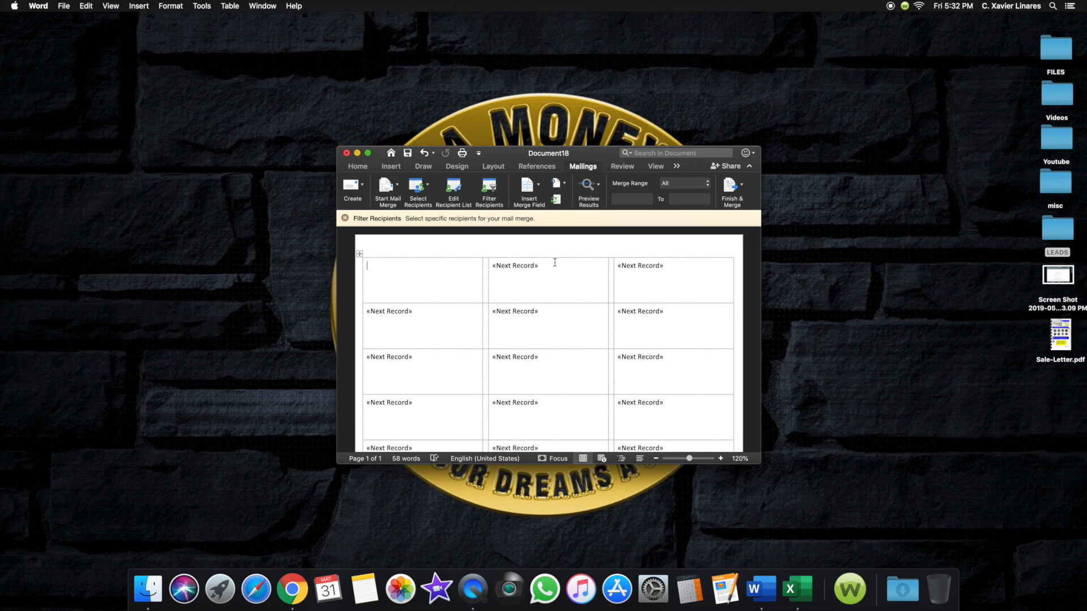
Insert the Name and Address merge fields on separate lines in the first label, followed by a new line
click(537, 194)
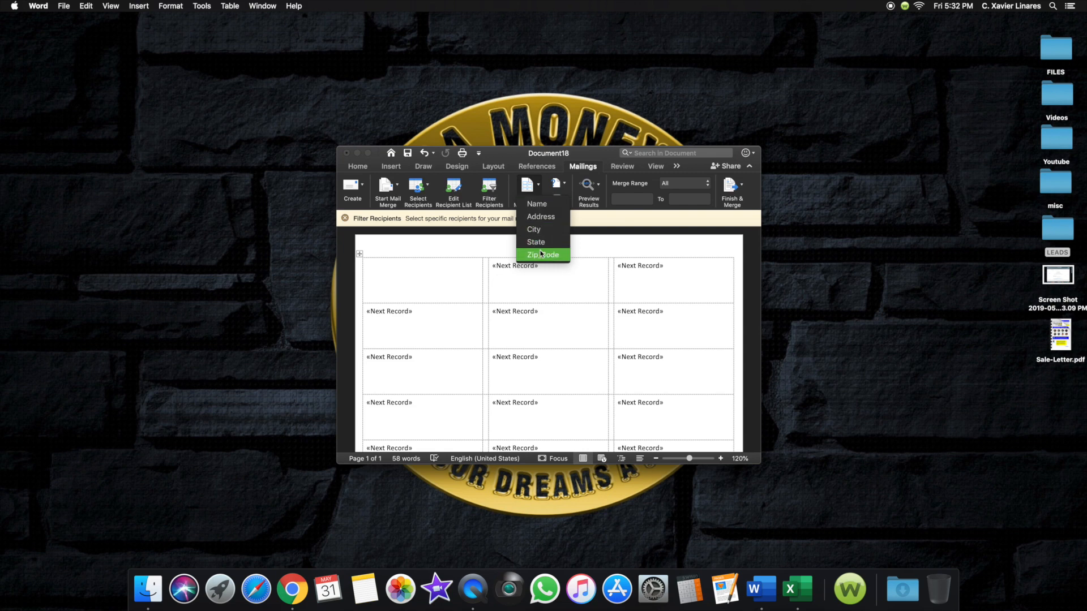
click(539, 205)
click(423, 269)
key(Return)
click(534, 190)
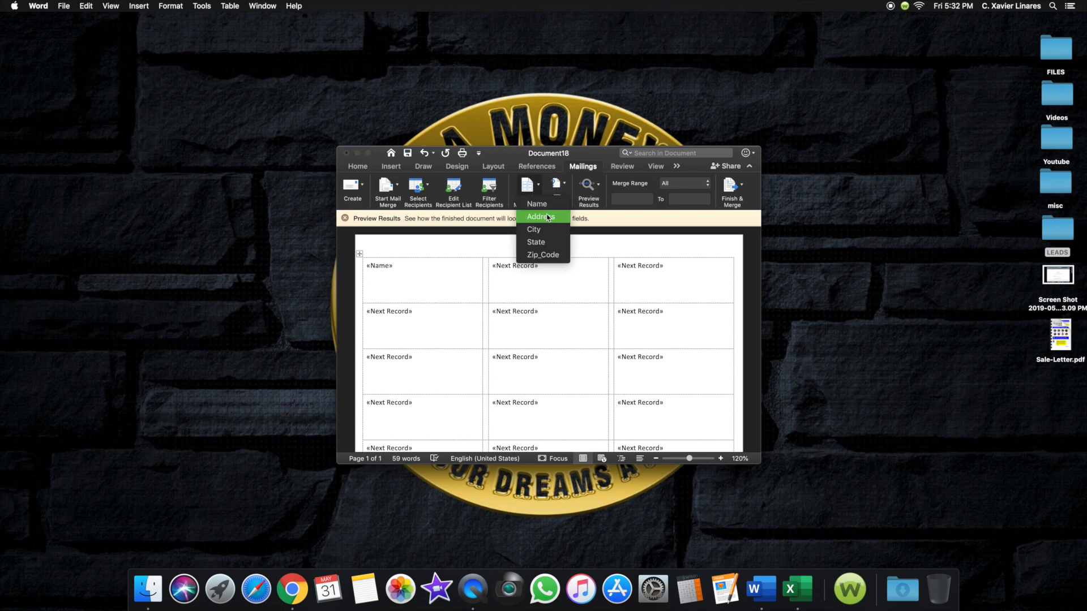
click(548, 218)
key(Return)
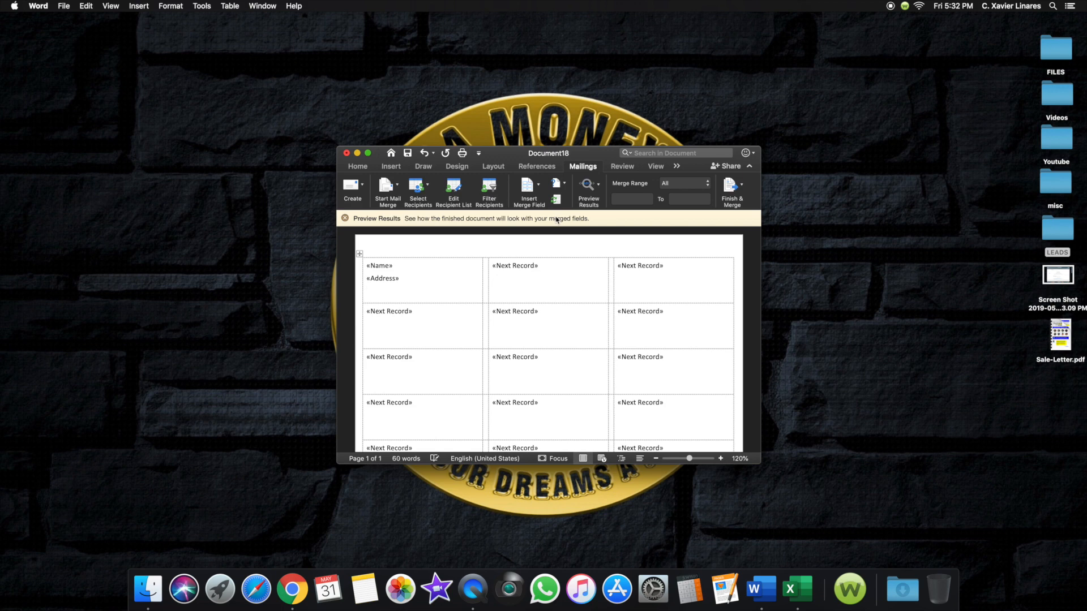
Add the City, State and Zip_Code merge fields on the first label's third line, with a comma after City
click(538, 191)
click(538, 230)
text(,)
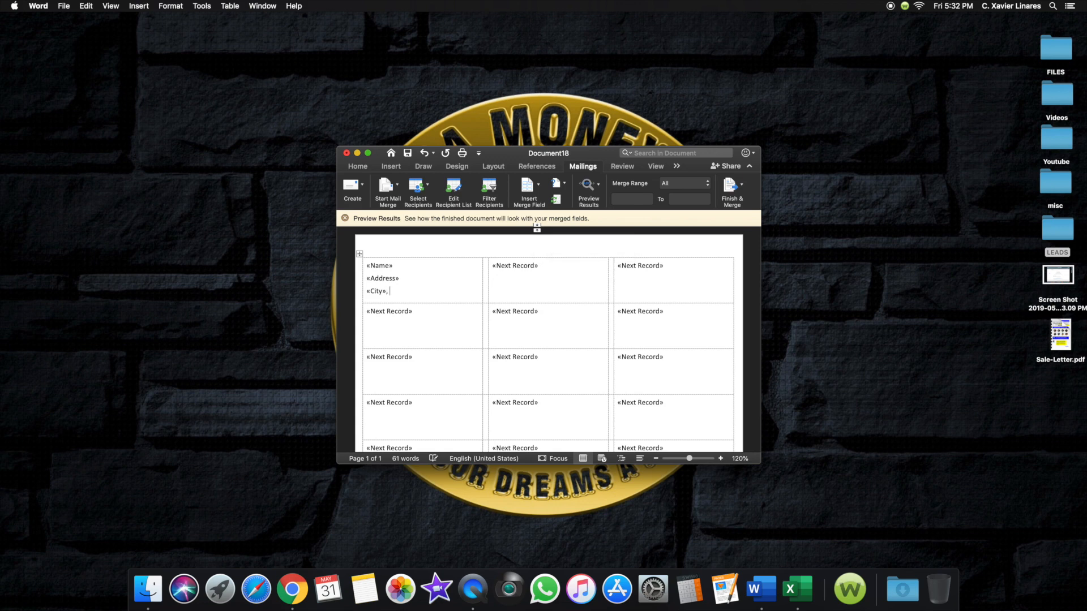
click(532, 192)
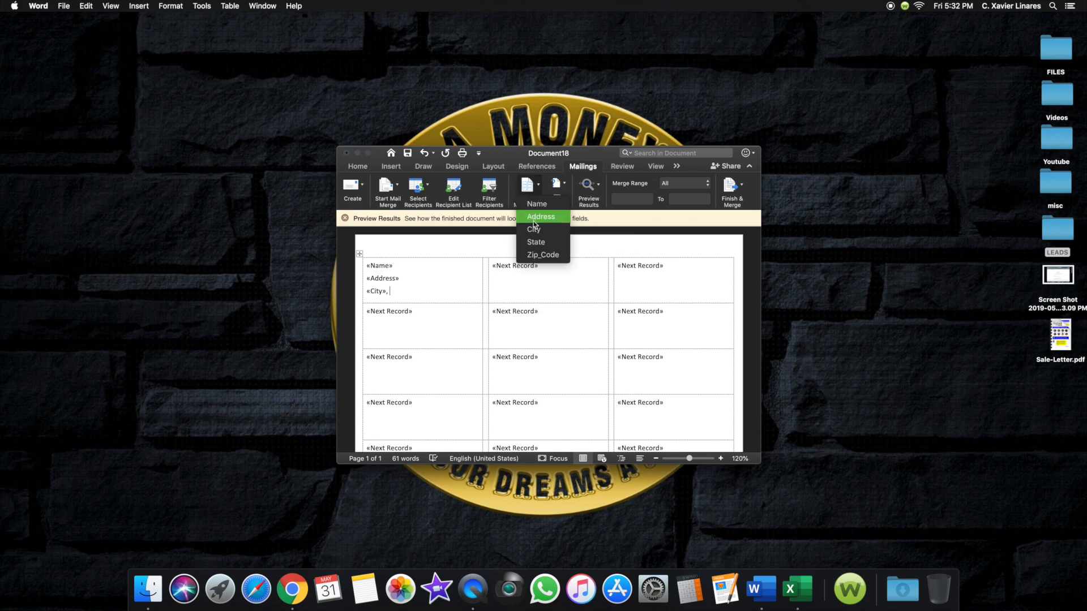
click(536, 242)
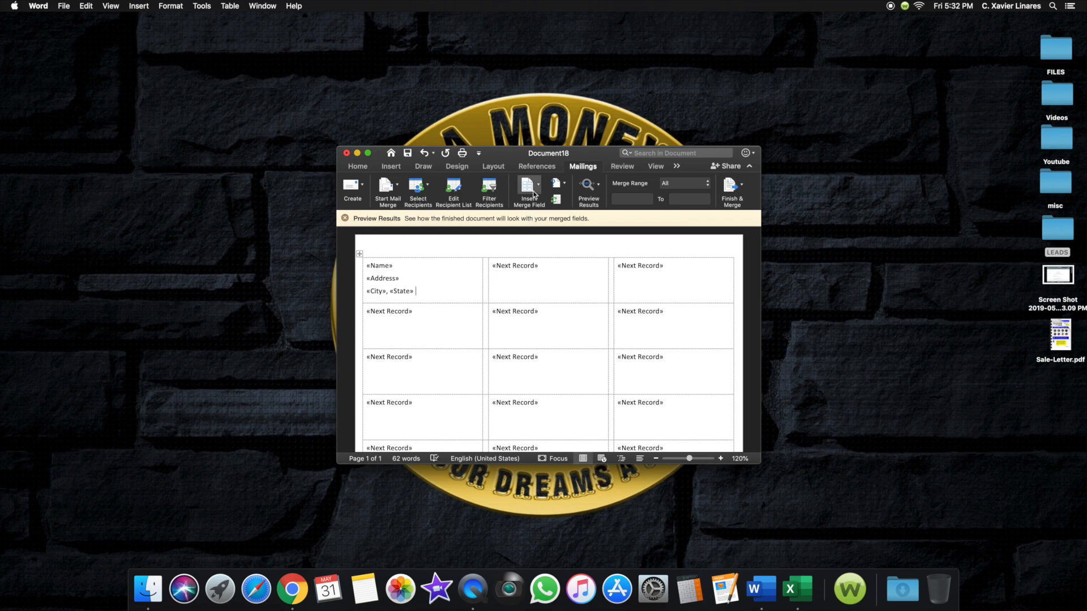
click(529, 188)
click(549, 256)
Update all labels on the sheet with the first label's merge fields and check the whole page
scroll(566, 379, down, 5)
scroll(563, 363, up, 5)
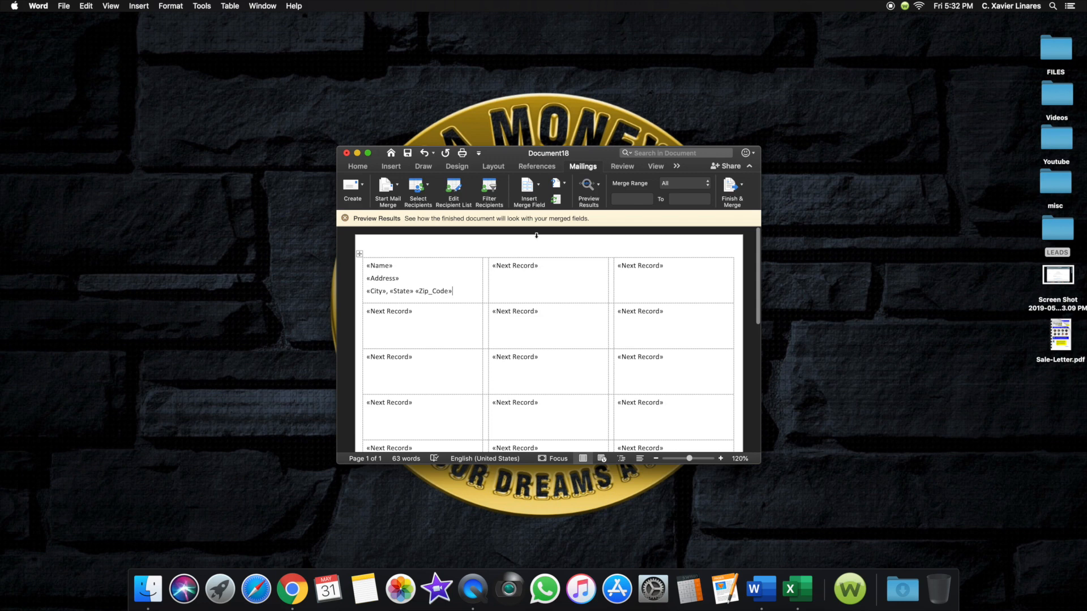
click(558, 204)
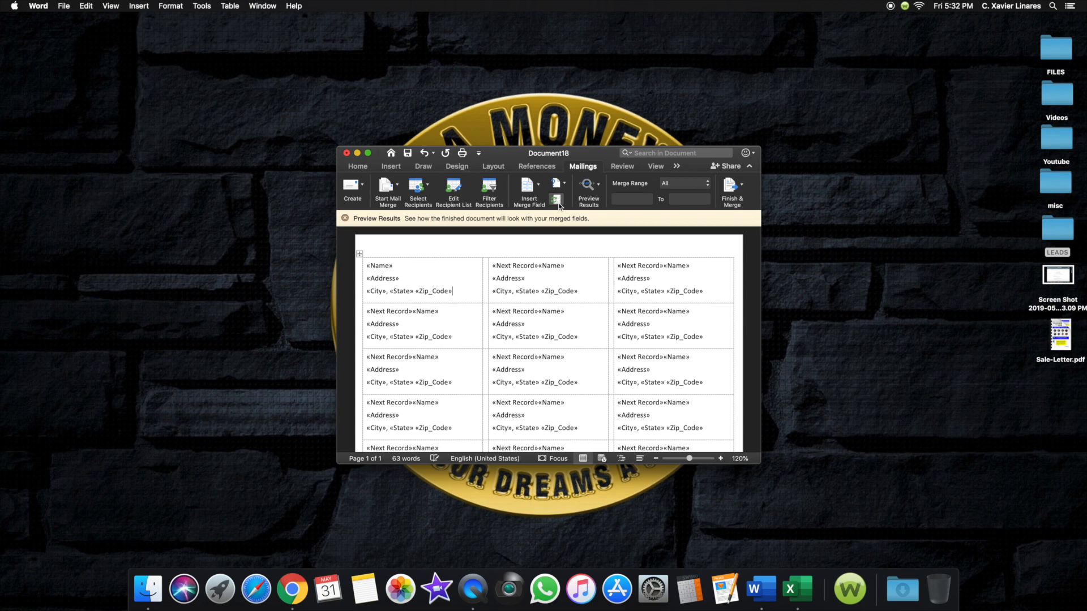
scroll(550, 299, down, 3)
scroll(550, 299, down, 5)
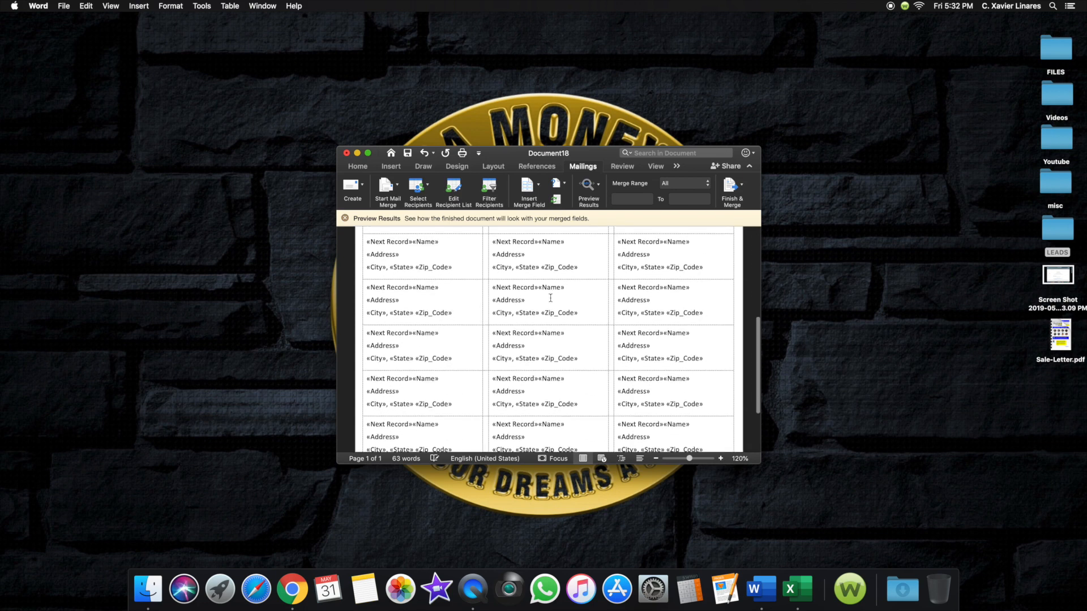
scroll(550, 298, up, 8)
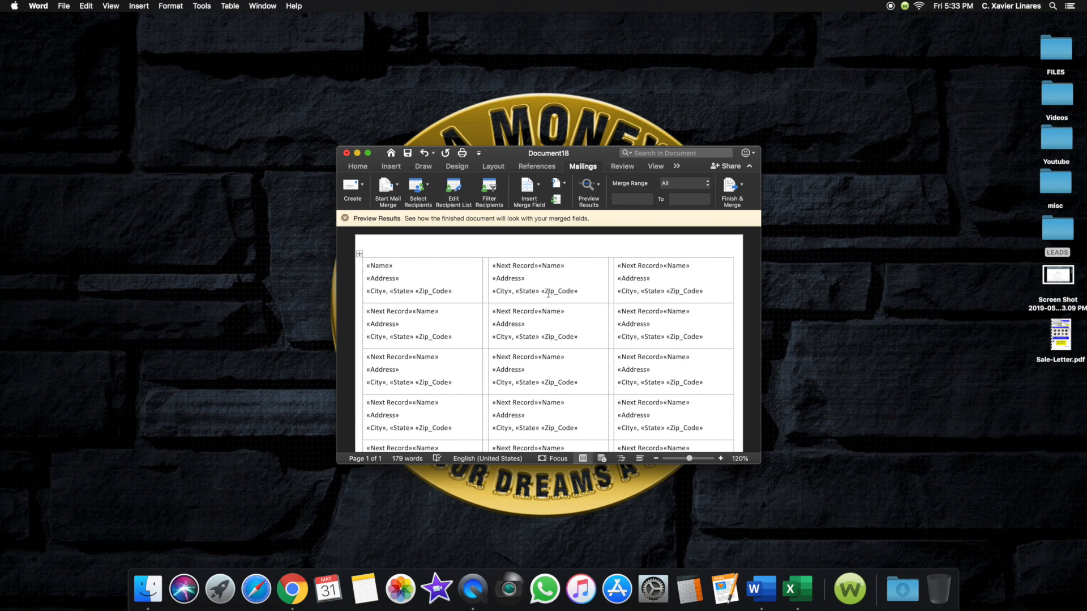
Preview the merge results and look over the recipient names and addresses on the label sheet
click(590, 206)
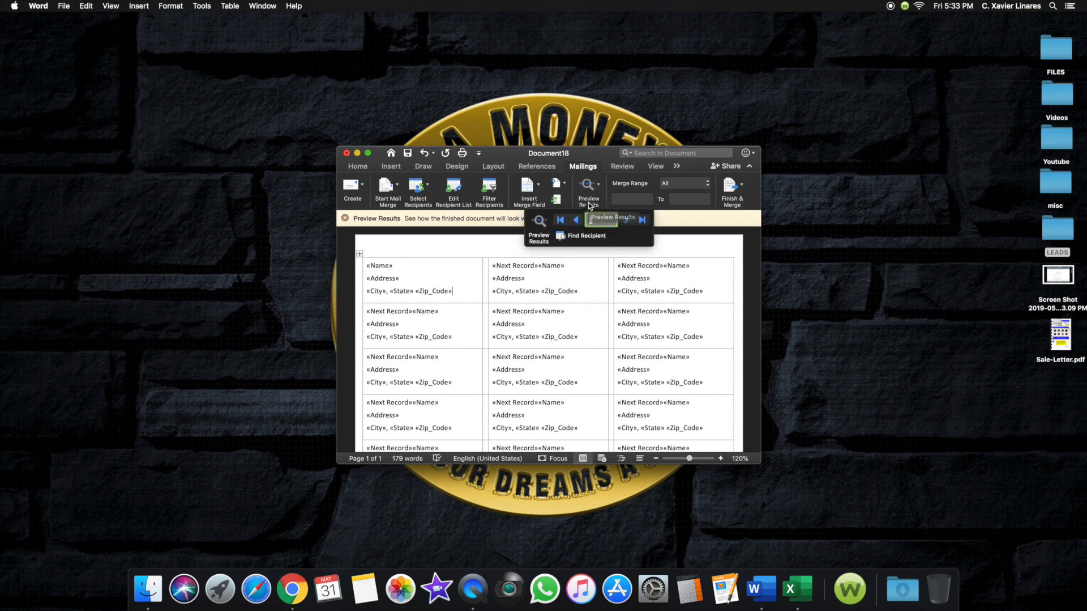
click(539, 238)
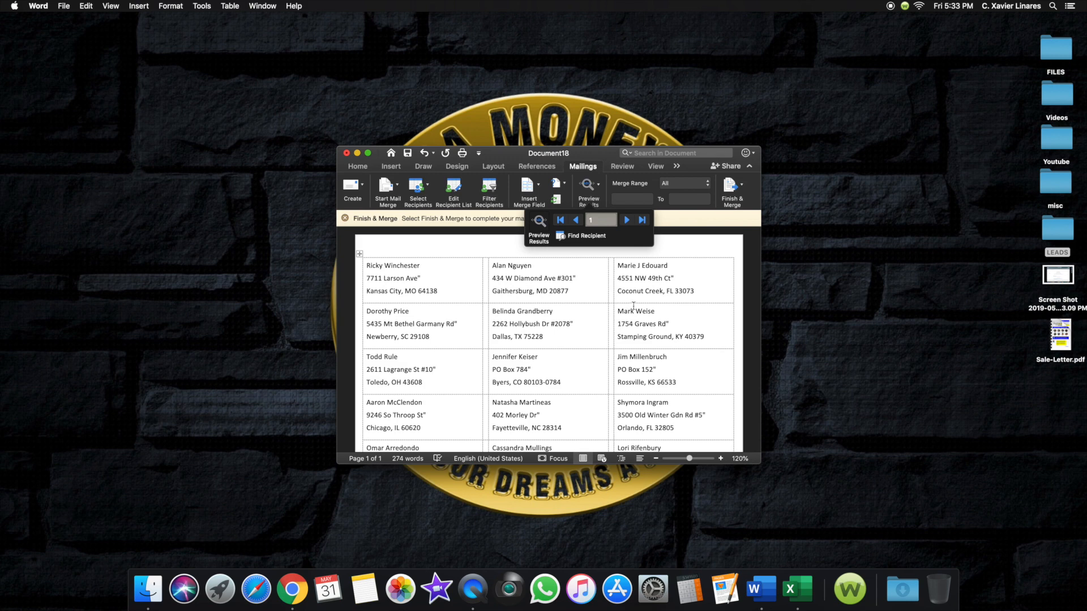
scroll(696, 313, down, 15)
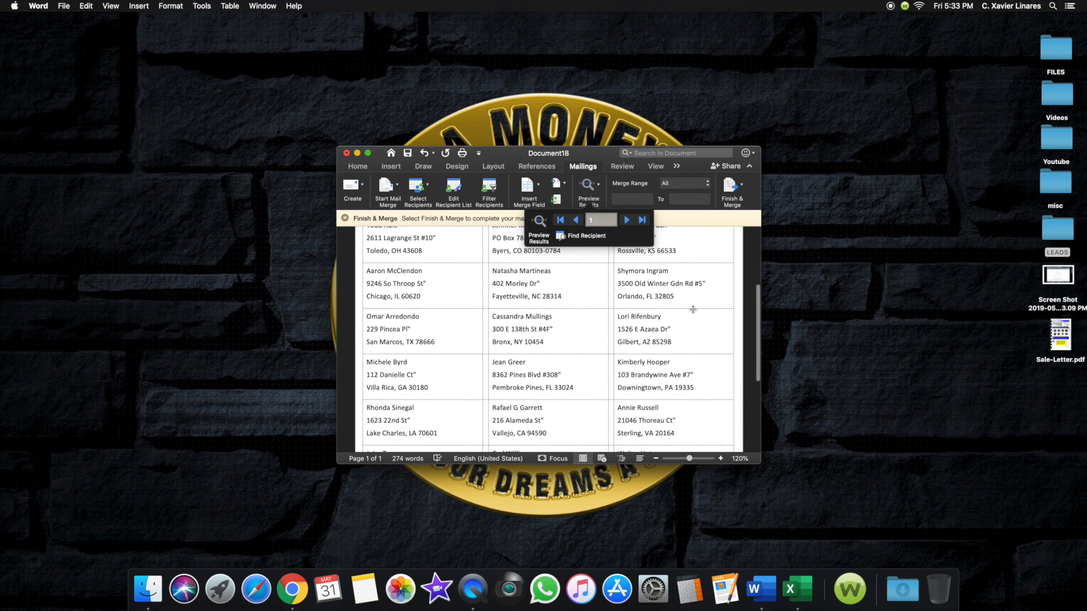
scroll(692, 309, up, 15)
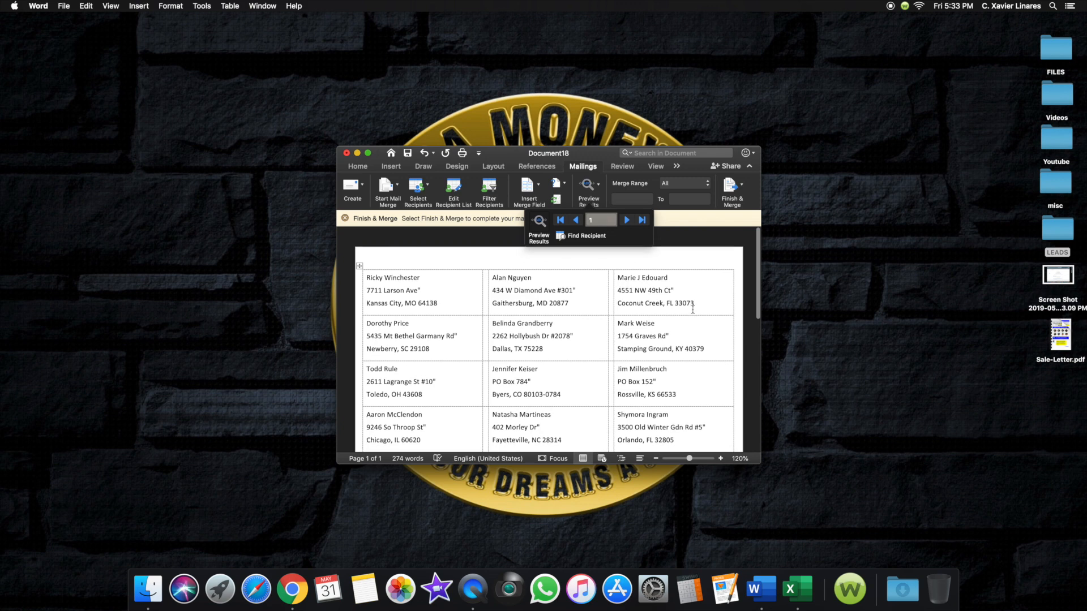
Step the preview through the following records, return to the first record, and compare the field codes with the merged results
click(626, 219)
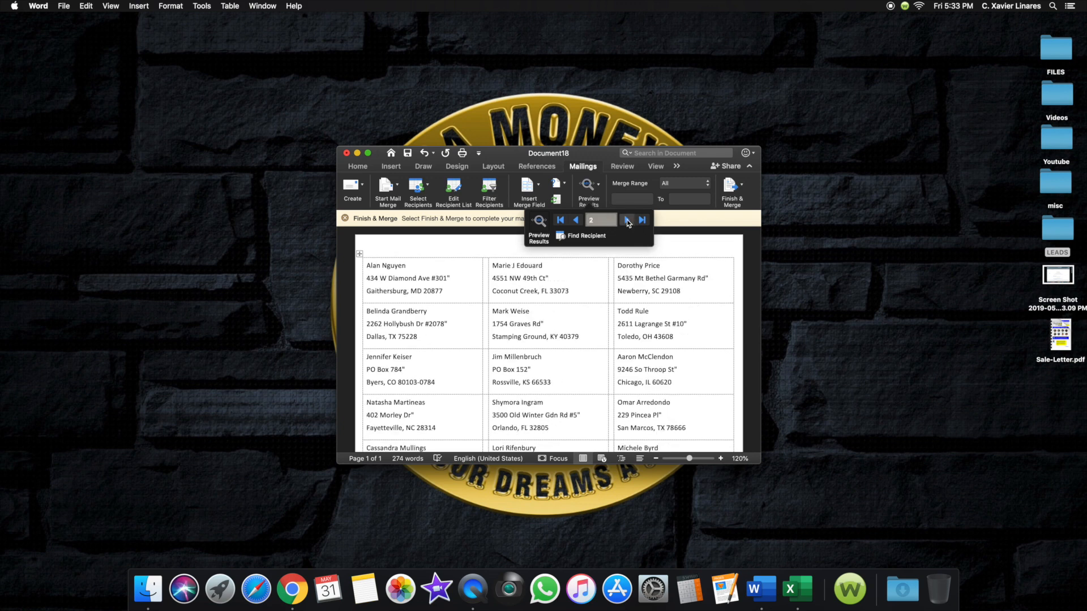
click(626, 220)
click(627, 220)
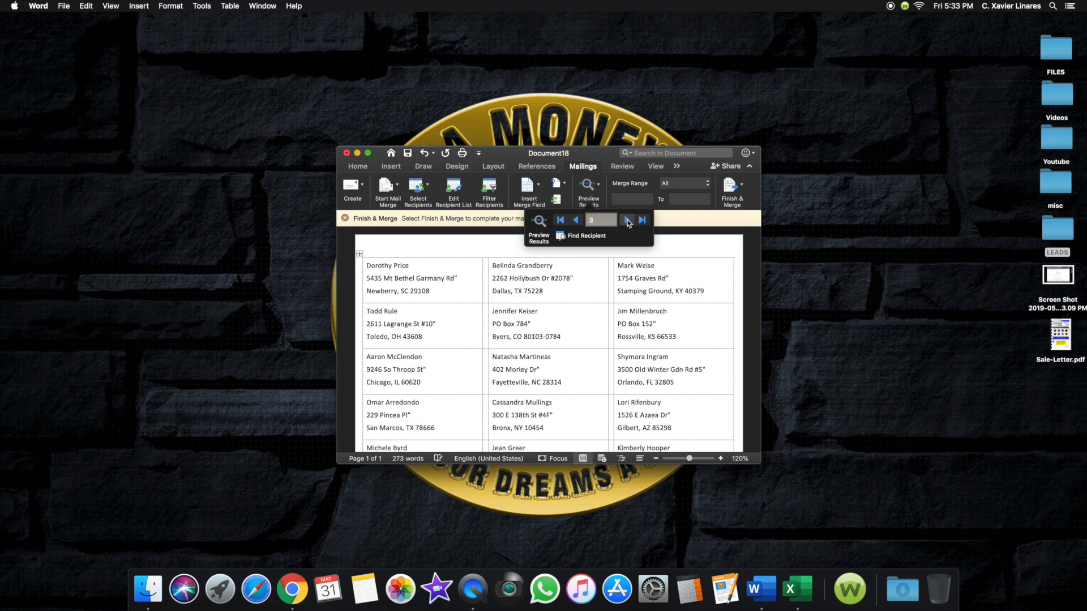
click(560, 221)
click(538, 226)
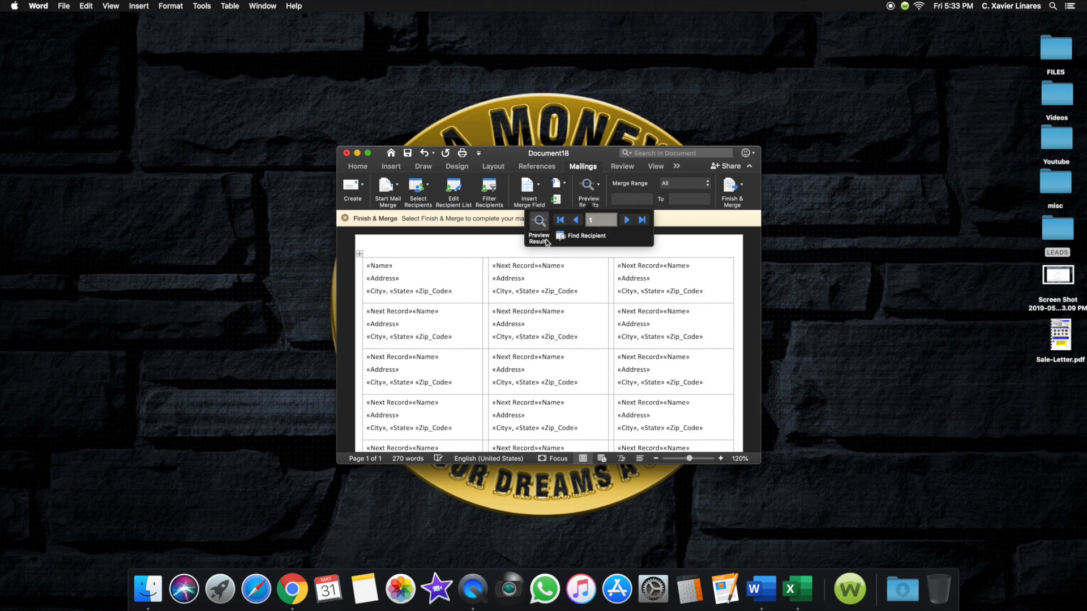
click(546, 240)
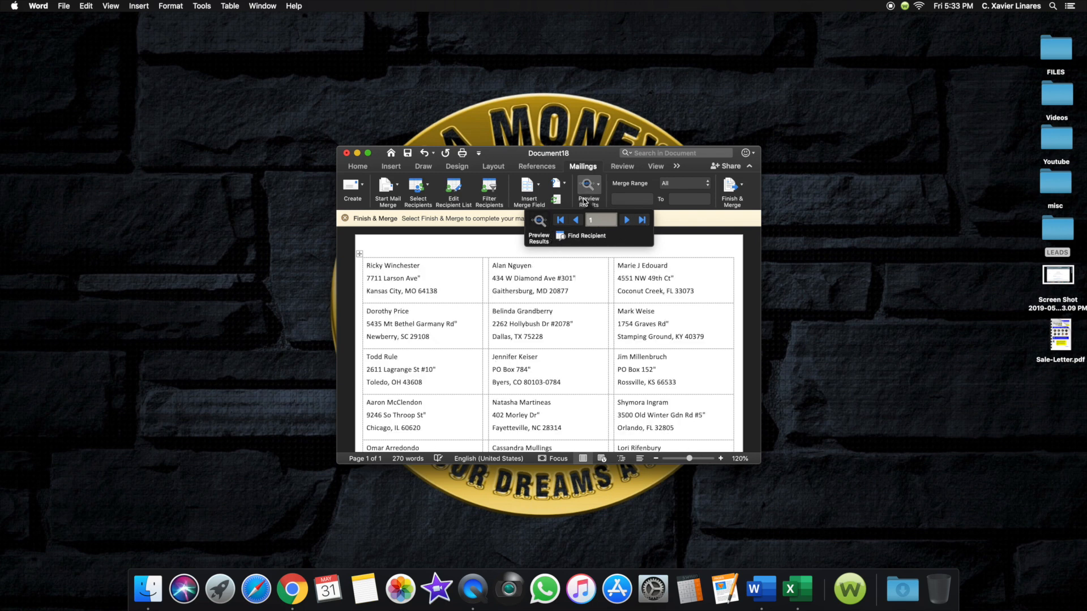
click(657, 219)
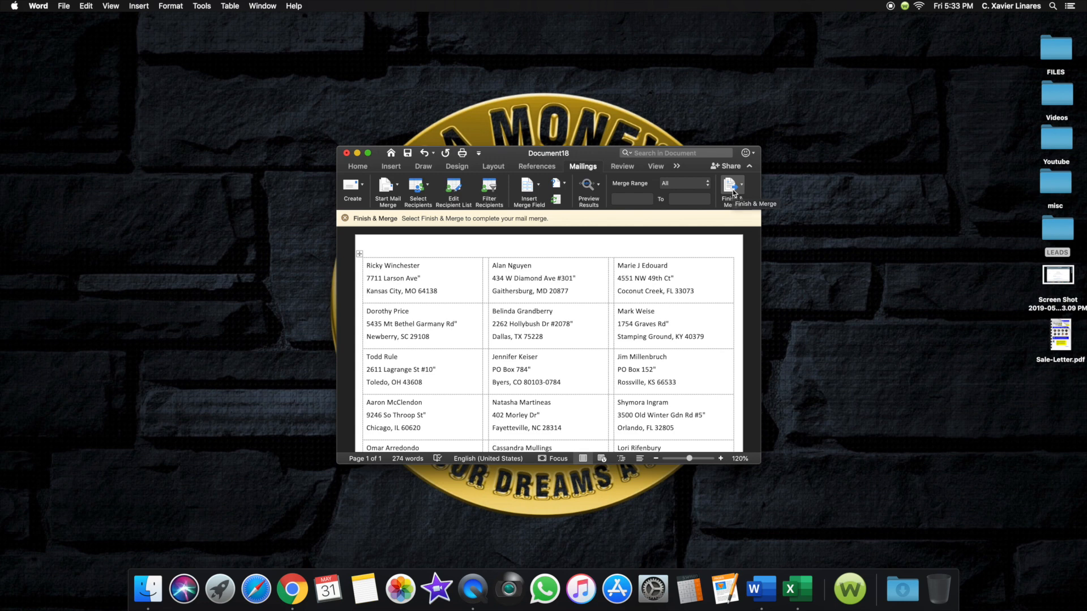
Finish the merge of all records into an editable individual document and minimize the Document18 main document
click(733, 189)
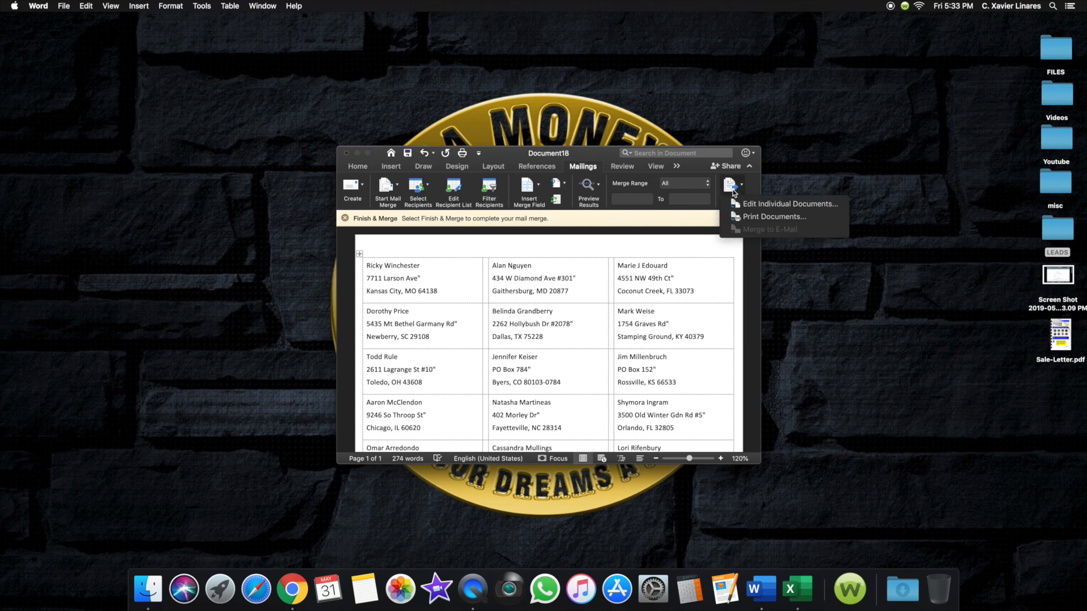
click(756, 205)
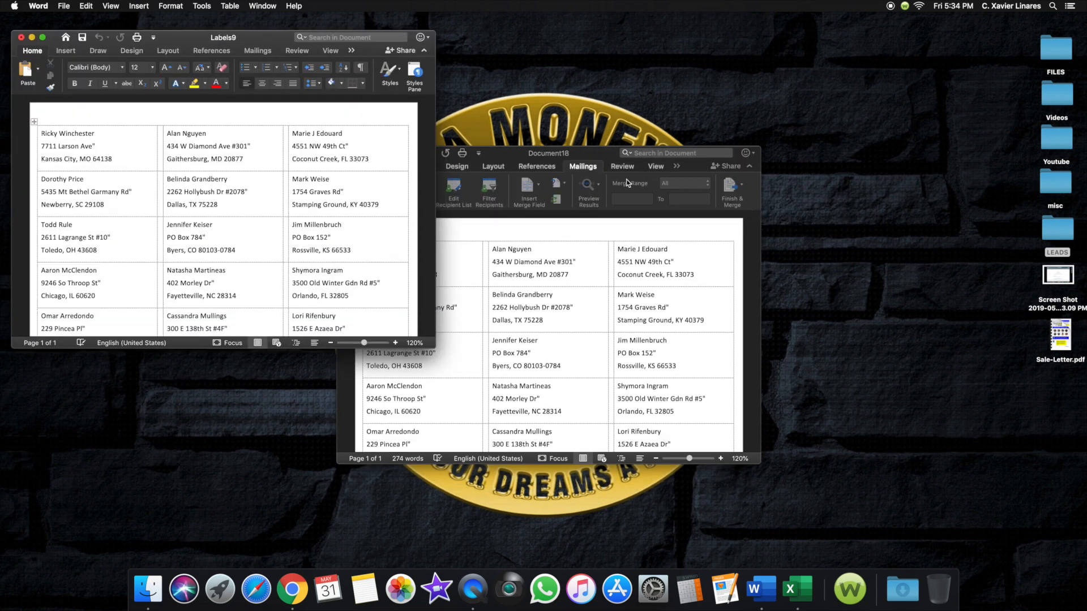
drag(508, 148, 653, 143)
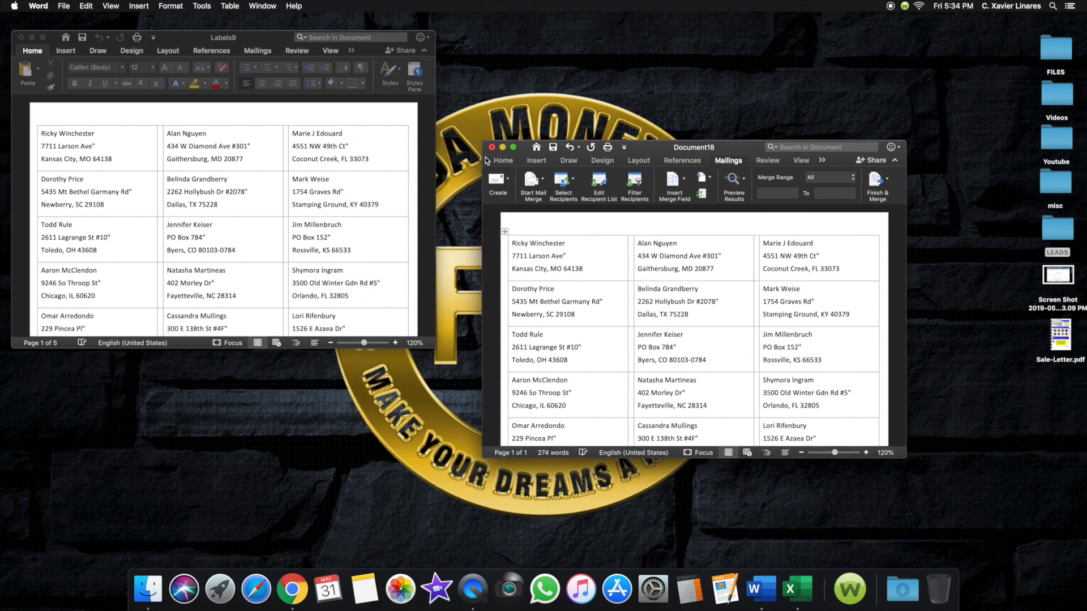
click(502, 148)
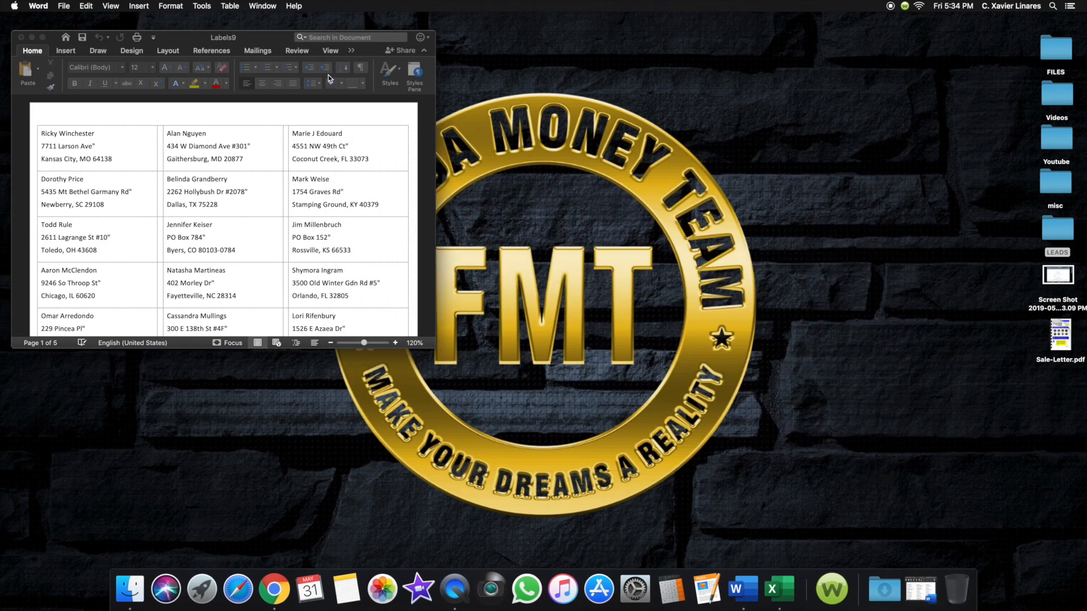
Move the merged labels document to the middle of the desktop and open its print settings
drag(224, 38, 551, 101)
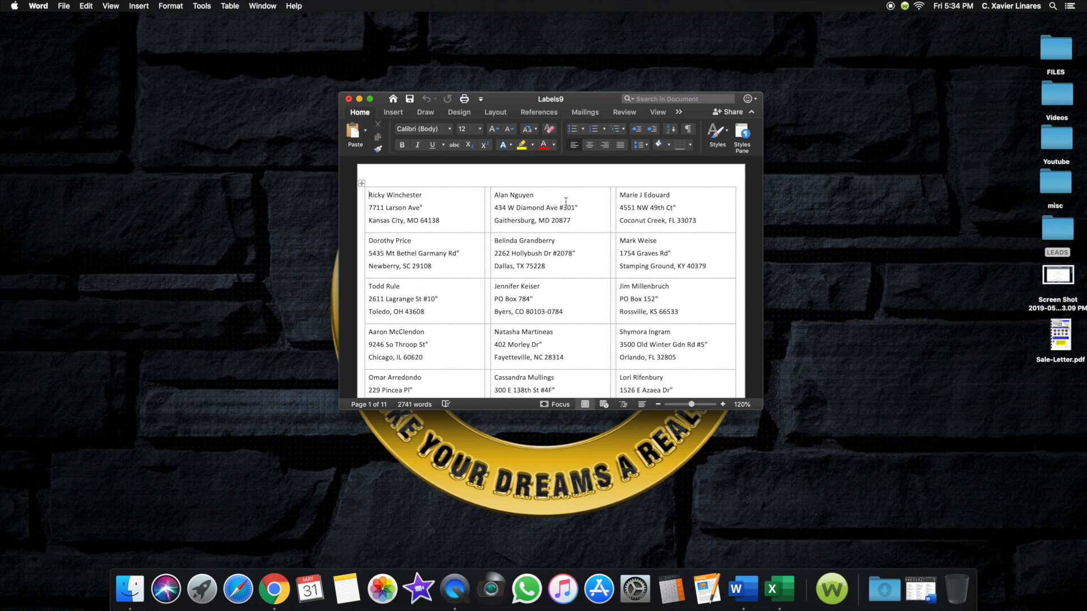
click(464, 102)
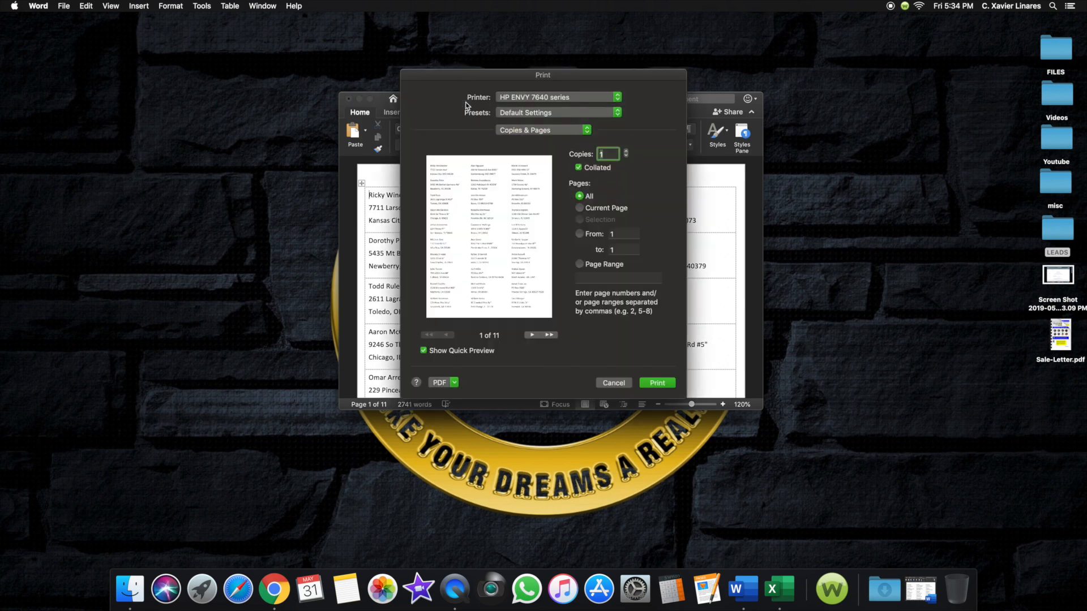